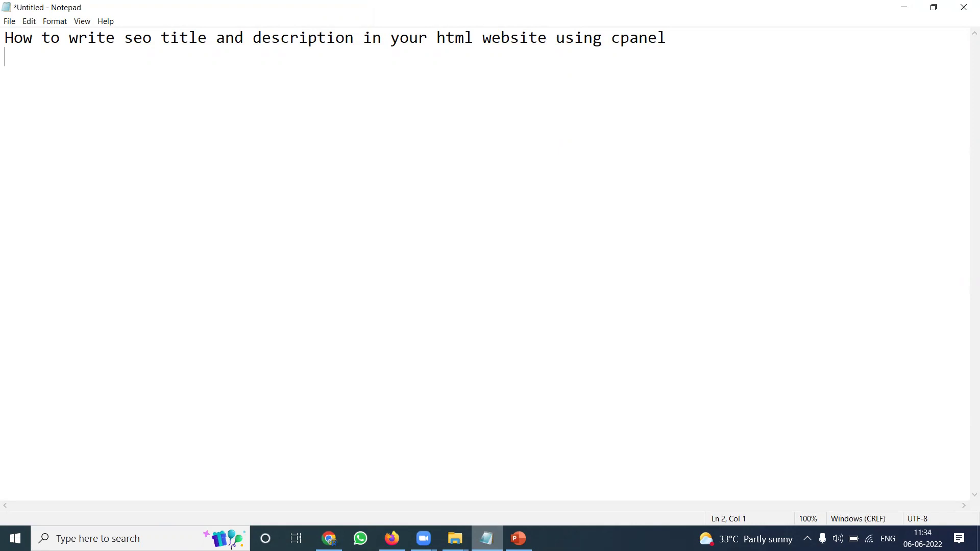
Add the lines 'html static website' and 'cpanel' below the note's title.
key(Return)
text(html static website)
key(Return)
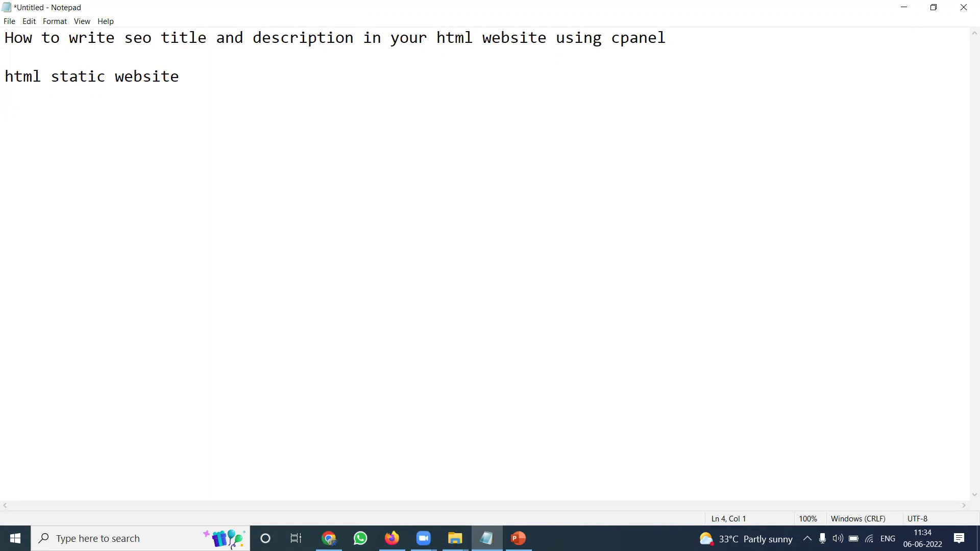
text(cpanel)
key(Return)
Add the lines 'abc.com/cpanel', 'un' and 'pwd' to the note.
text(abc.com/)
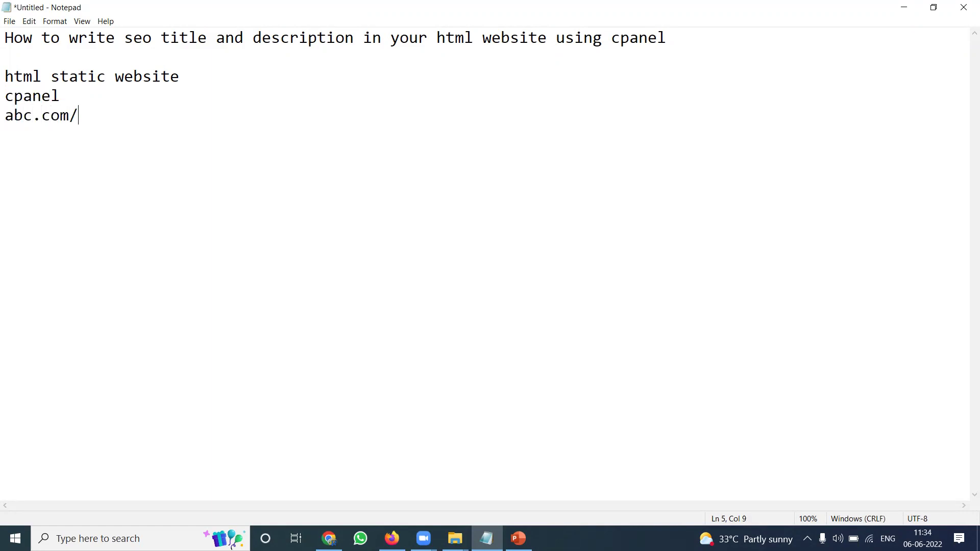
text(c[)
key(BackSpace)
text(panel)
key(Return)
text(un)
key(Return)
text(pwd)
key(Return)
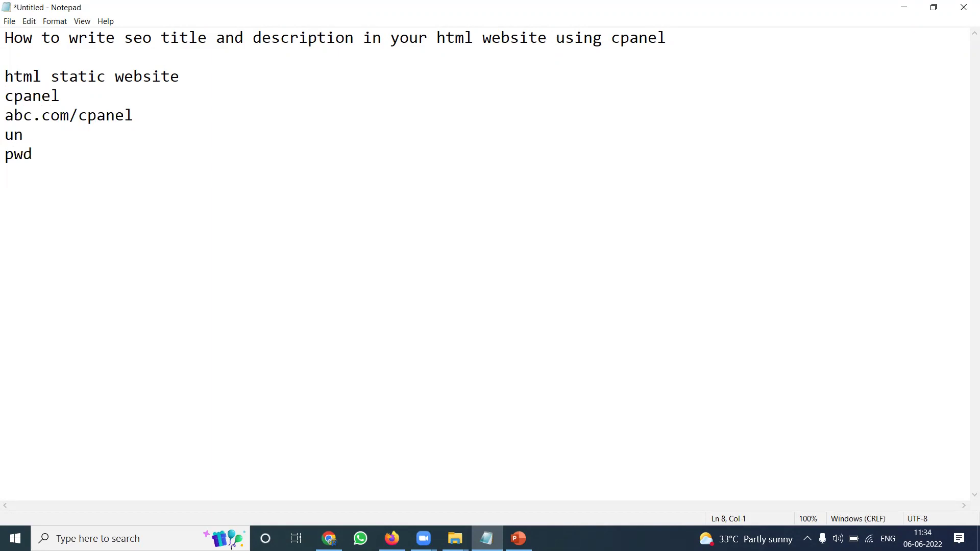
Load saipsychicastrologer.com/cpanel in a new Chrome tab.
click(904, 8)
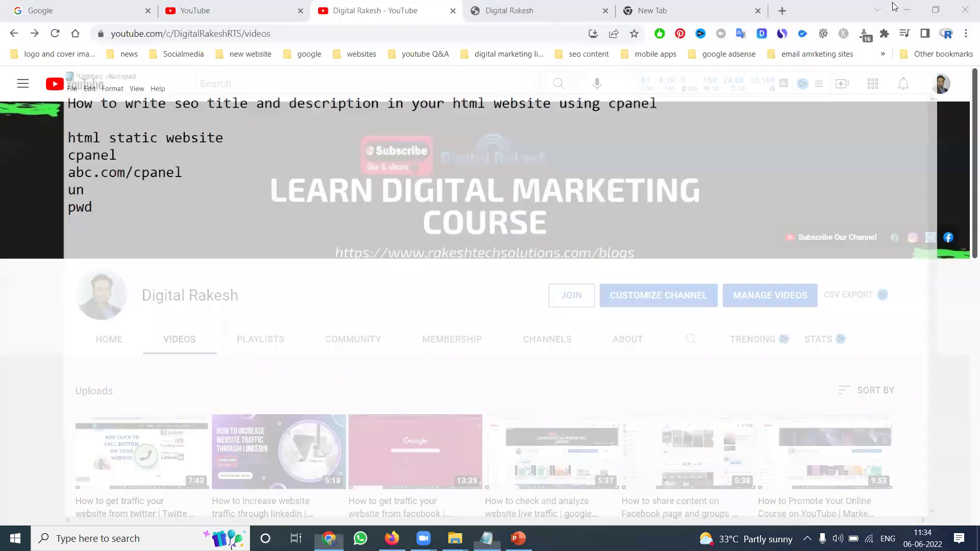
click(614, 3)
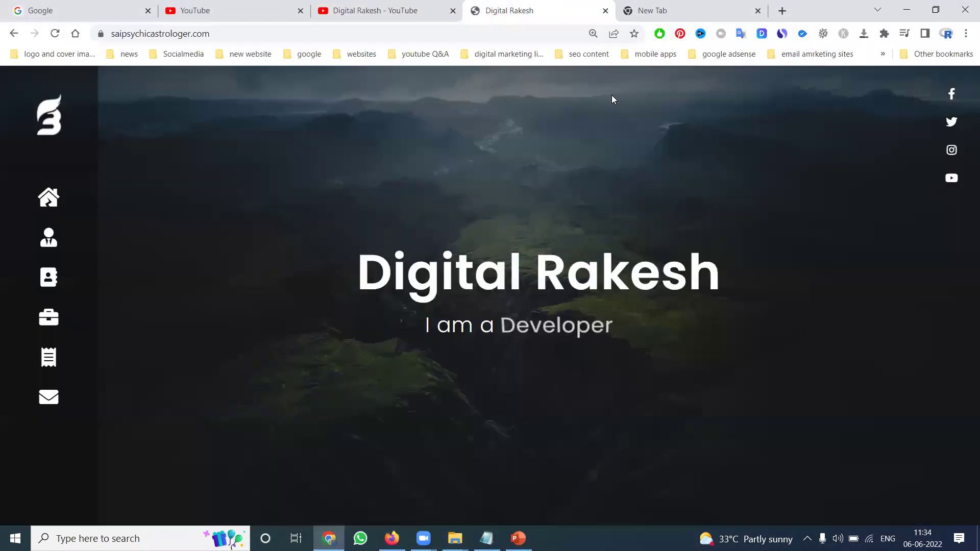
click(685, 2)
text(sa)
key(Right)
text(/cpa)
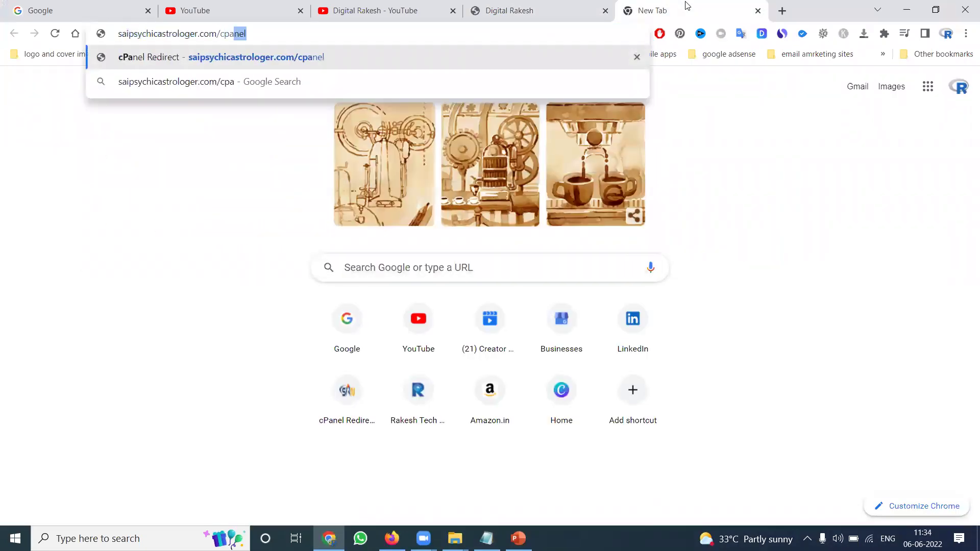
text(nel)
key(Return)
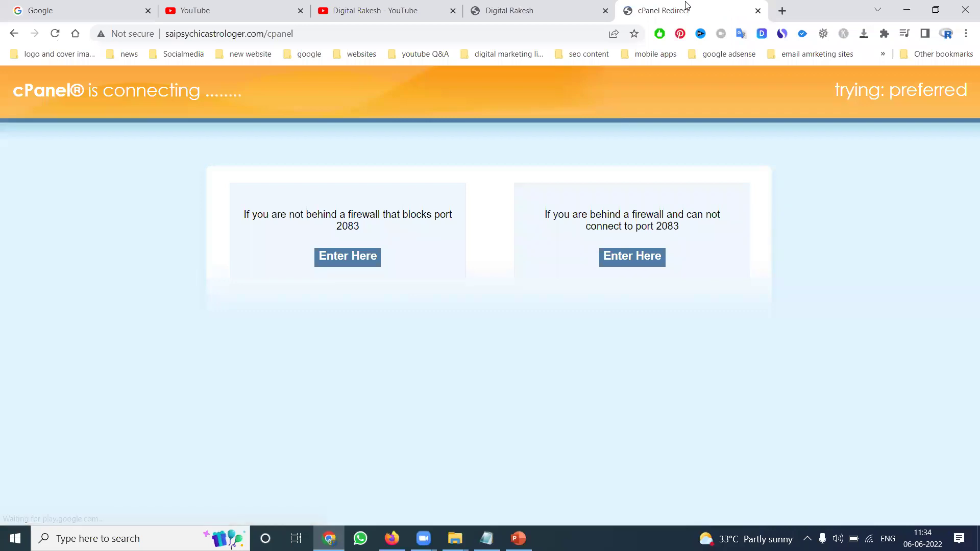
Browse the Digital Rakesh site's About Me, Resume and Home sections.
click(554, 7)
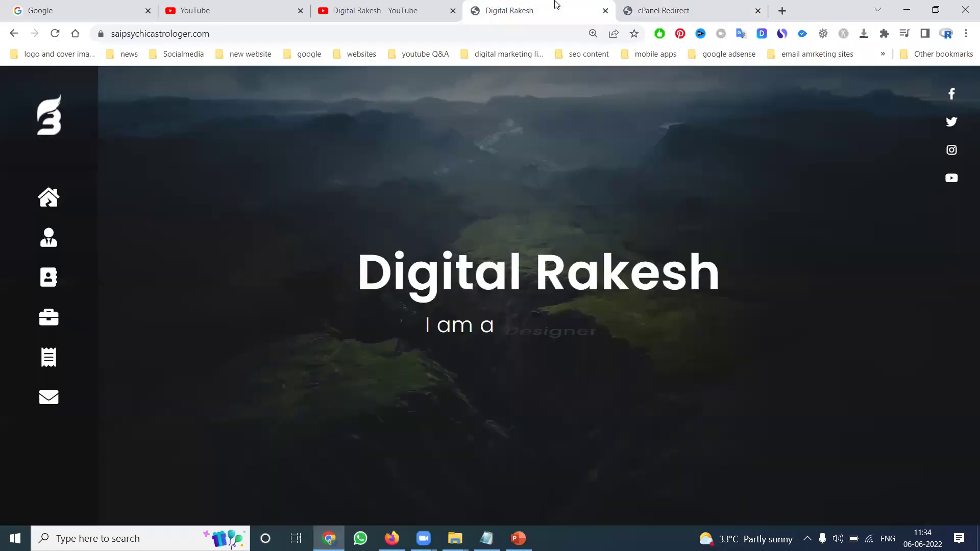
click(50, 239)
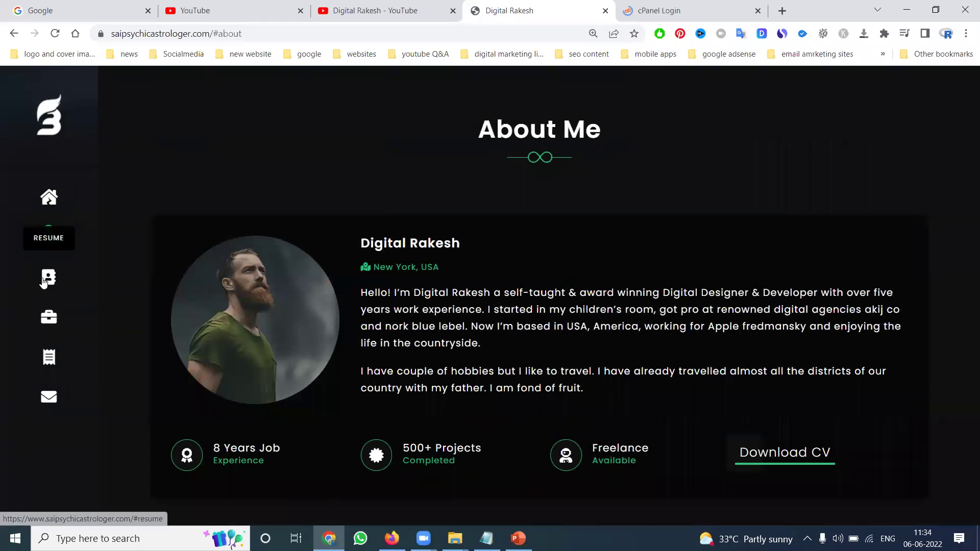
click(48, 277)
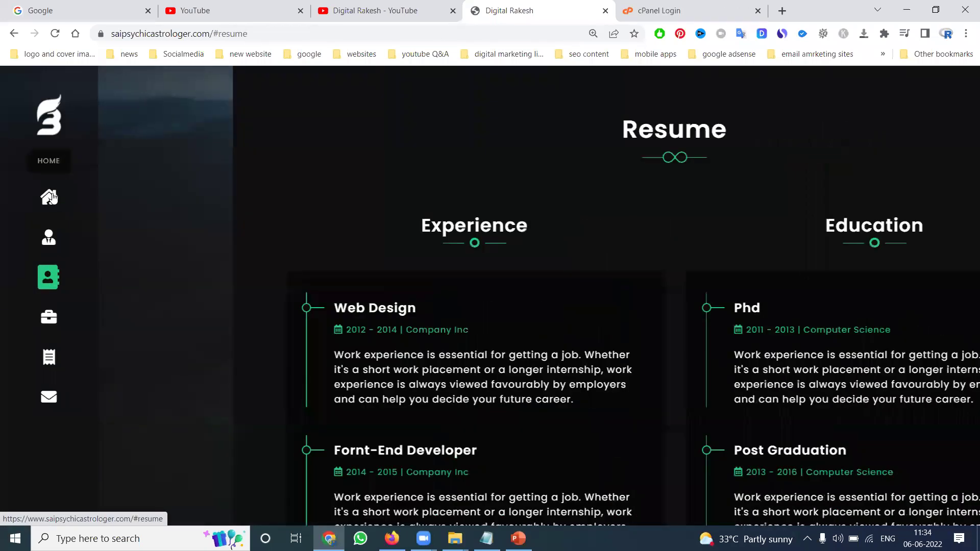
click(49, 197)
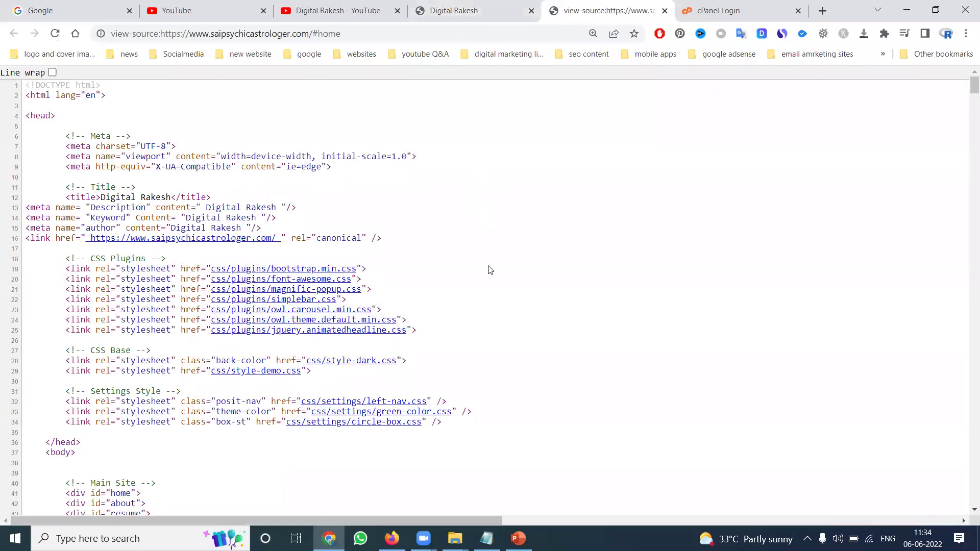
Zoom the page source to 150% and highlight its title, description and keyword lines.
key(ctrl+plus)
key(ctrl+plus)
key(ctrl+plus)
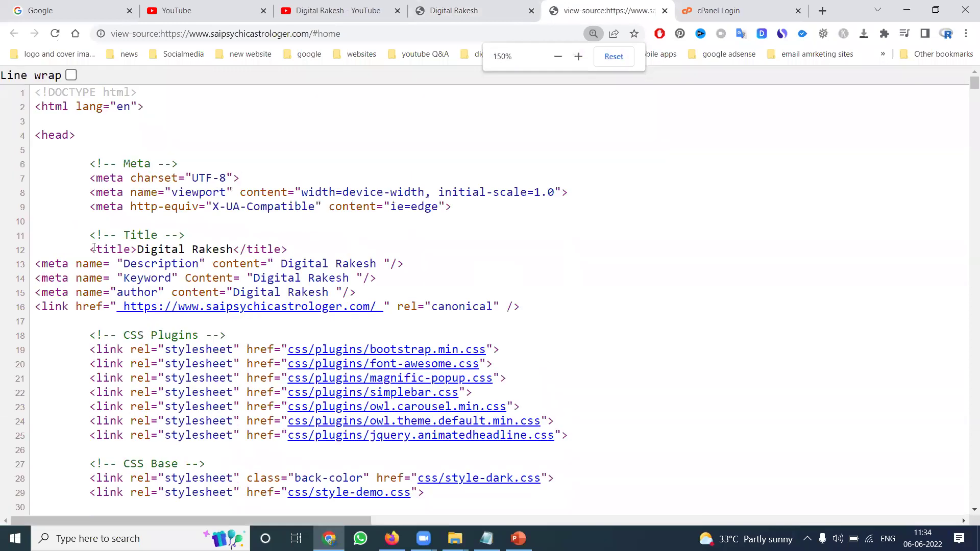
drag(62, 249, 378, 282)
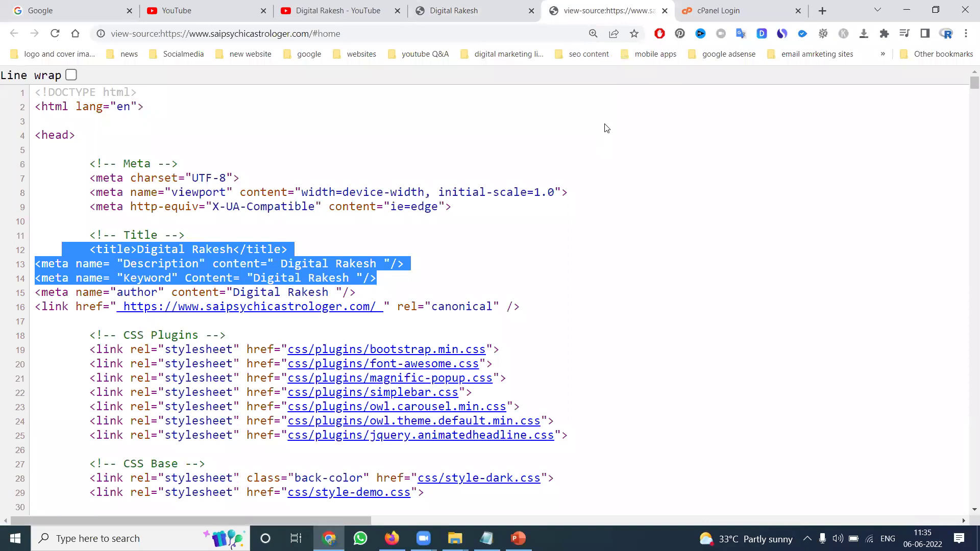
click(462, 4)
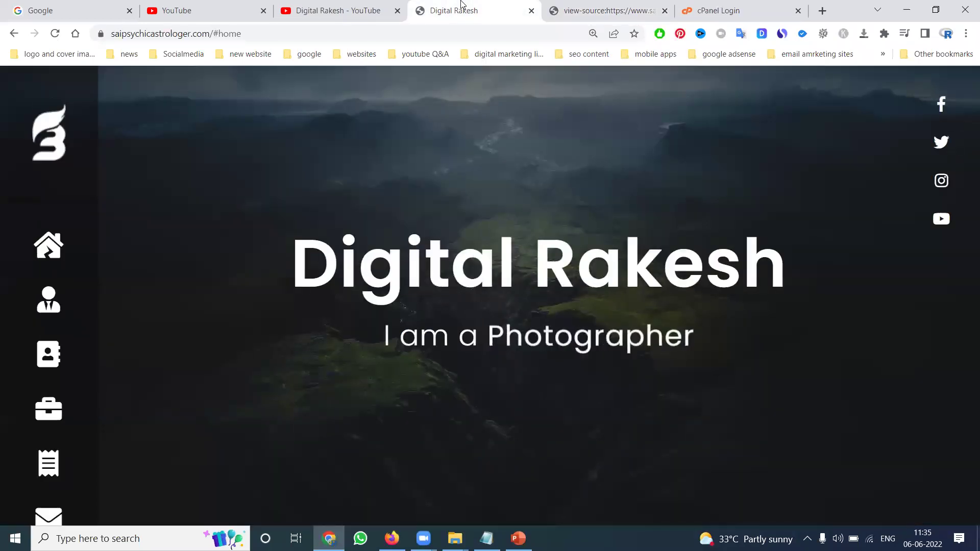
click(576, 5)
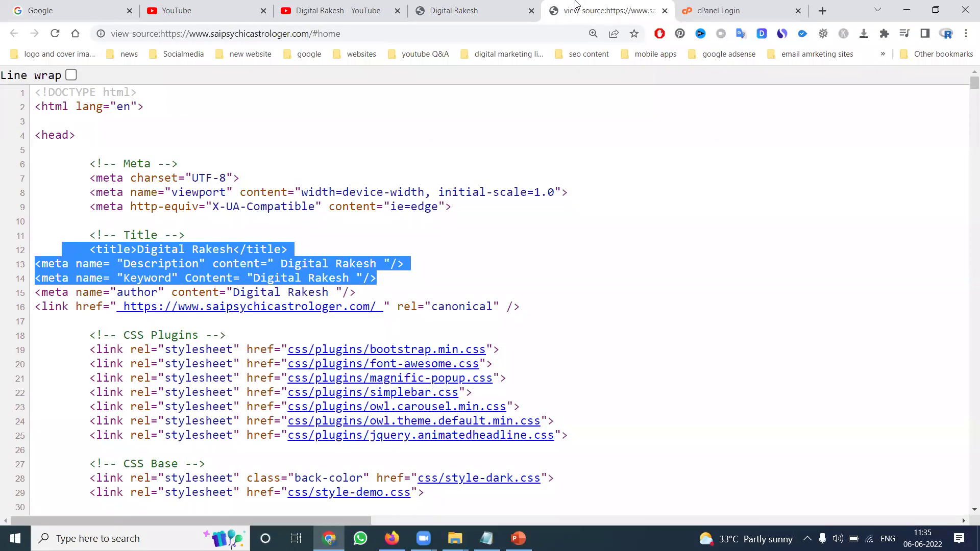
Log in to cPanel and open File Manager.
click(730, 6)
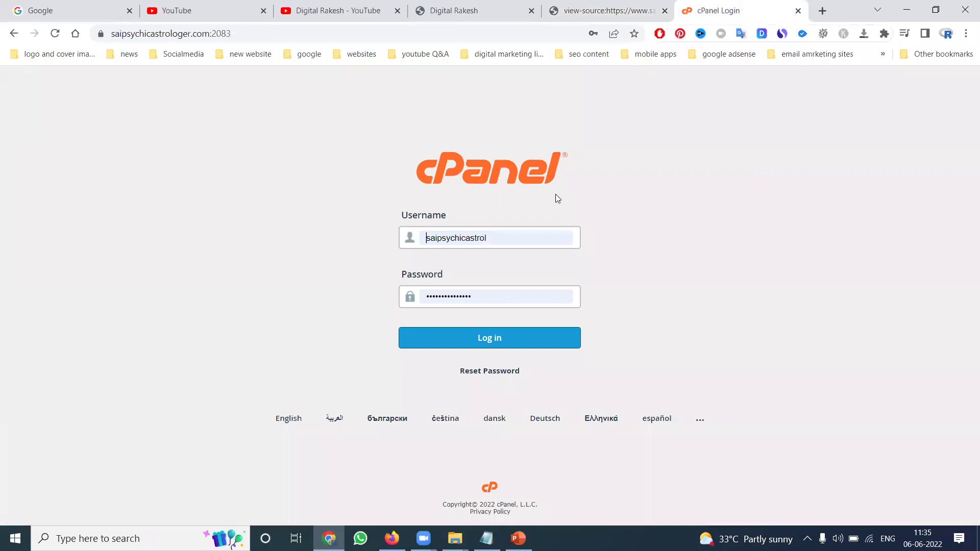
click(464, 341)
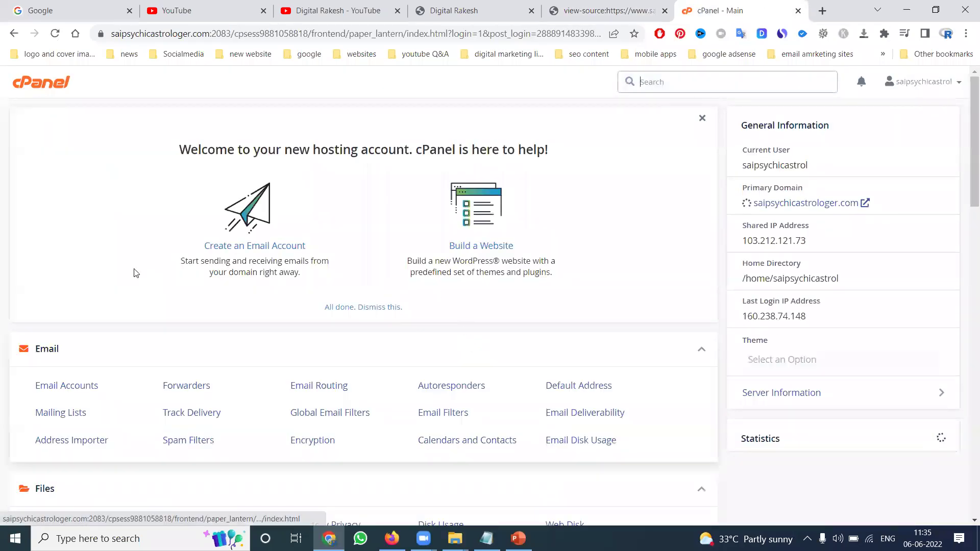
scroll(129, 272, down, 2)
scroll(127, 273, down, 3)
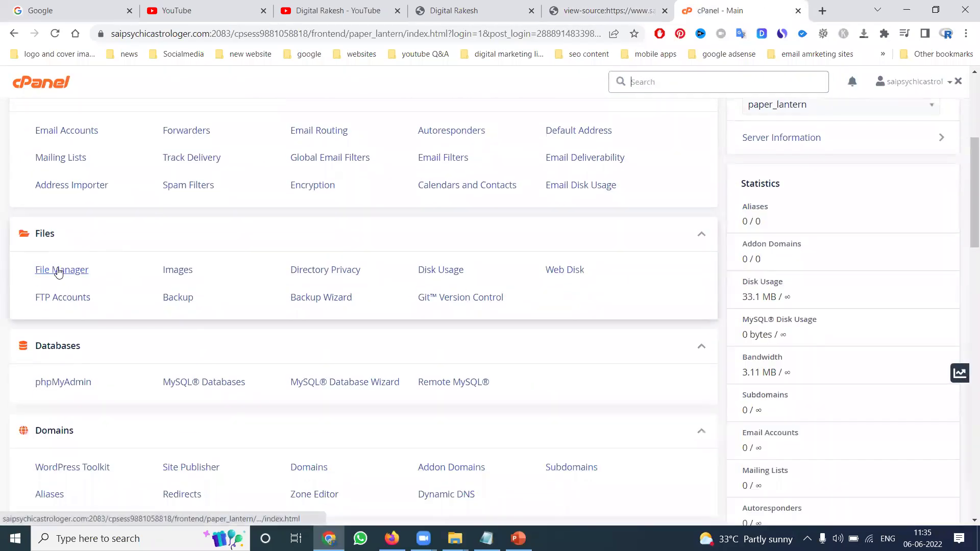
click(58, 272)
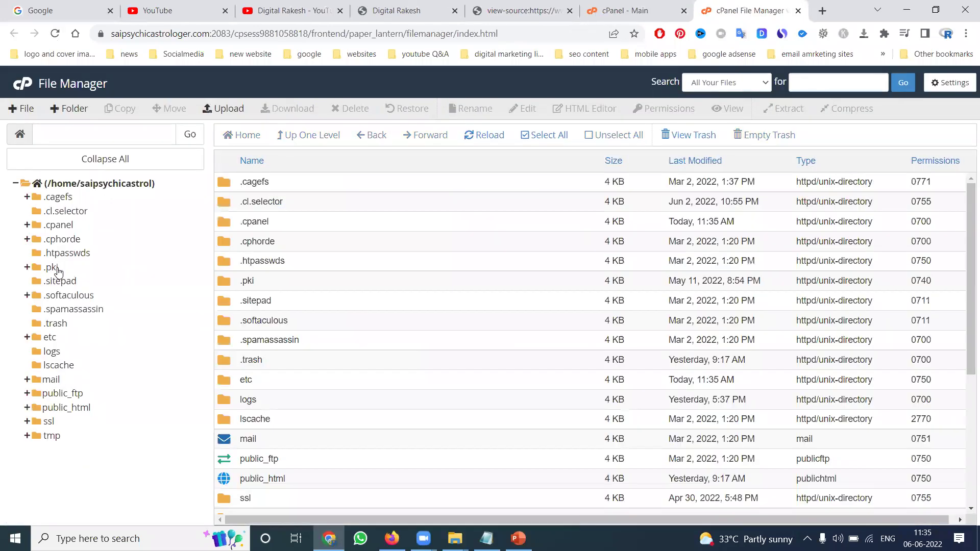
Open the public_html folder and locate index.html.
scroll(317, 301, down, 1)
scroll(315, 295, down, 2)
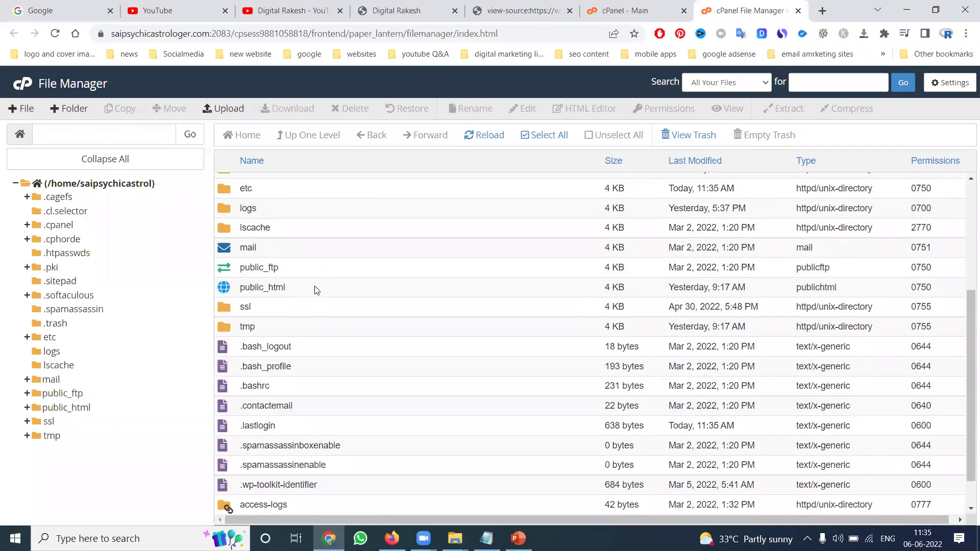
double_click(315, 287)
scroll(317, 290, down, 3)
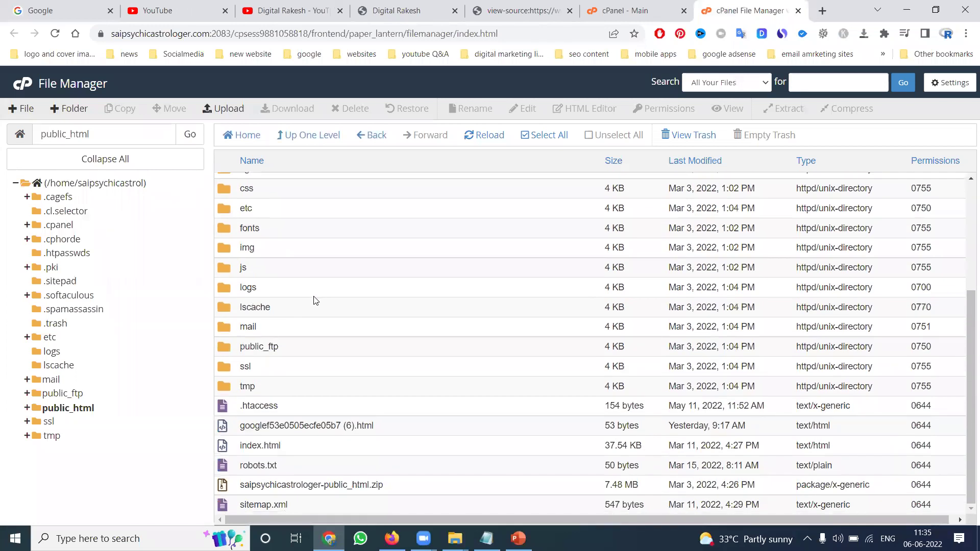
scroll(315, 300, up, 3)
scroll(315, 301, down, 3)
Edit index.html and set its meta keywords to 'Digital Marketing And Website and Developement Services with best price in hyderabad'.
right_click(270, 447)
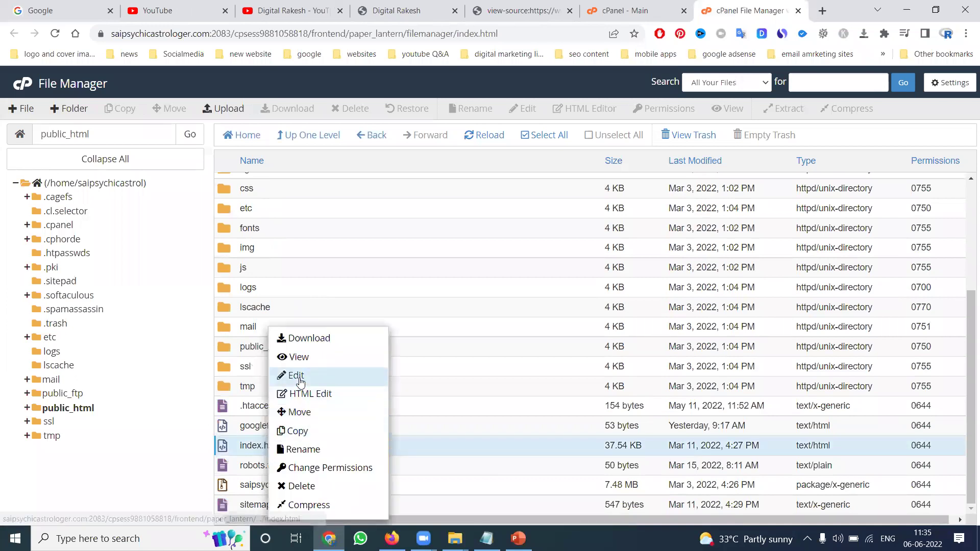
click(294, 375)
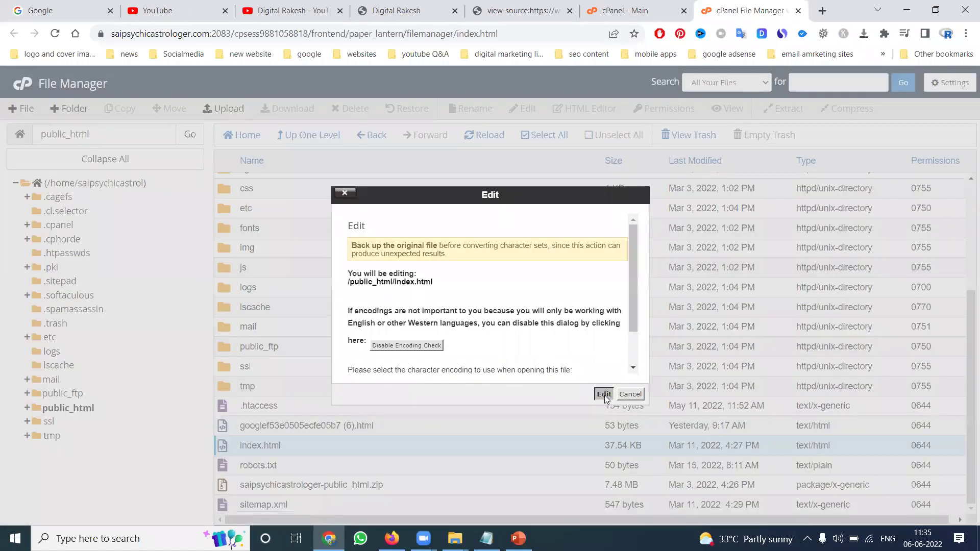
click(604, 394)
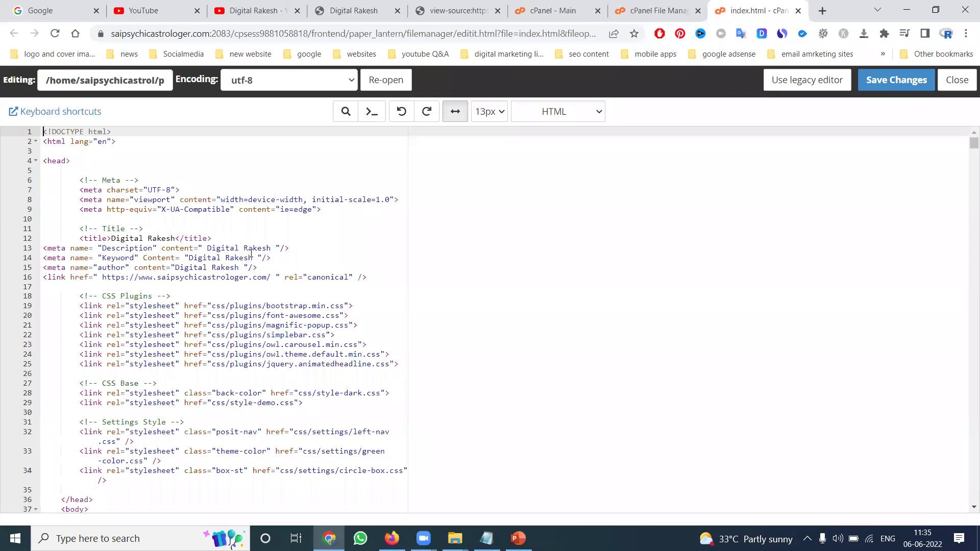
click(190, 258)
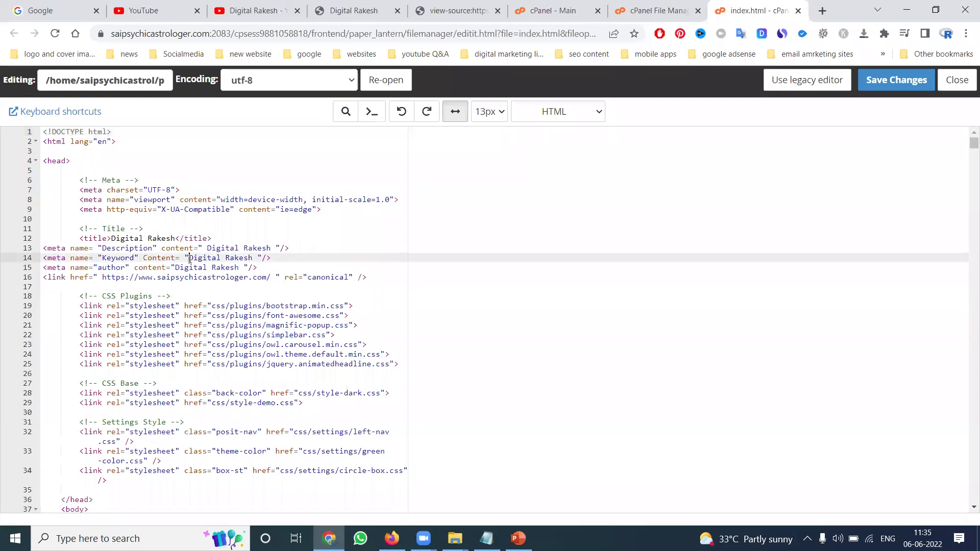
text(Digital Marketing And Website )
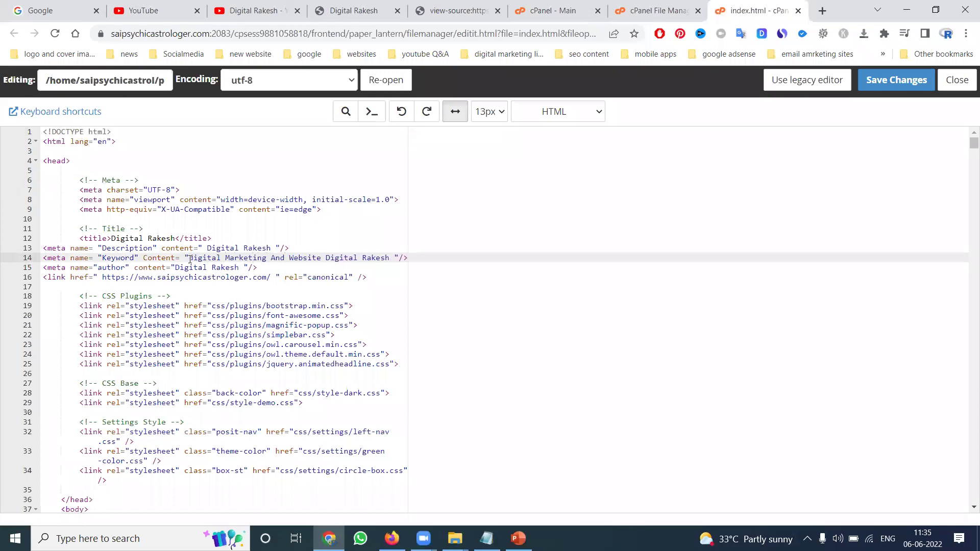
text(a)
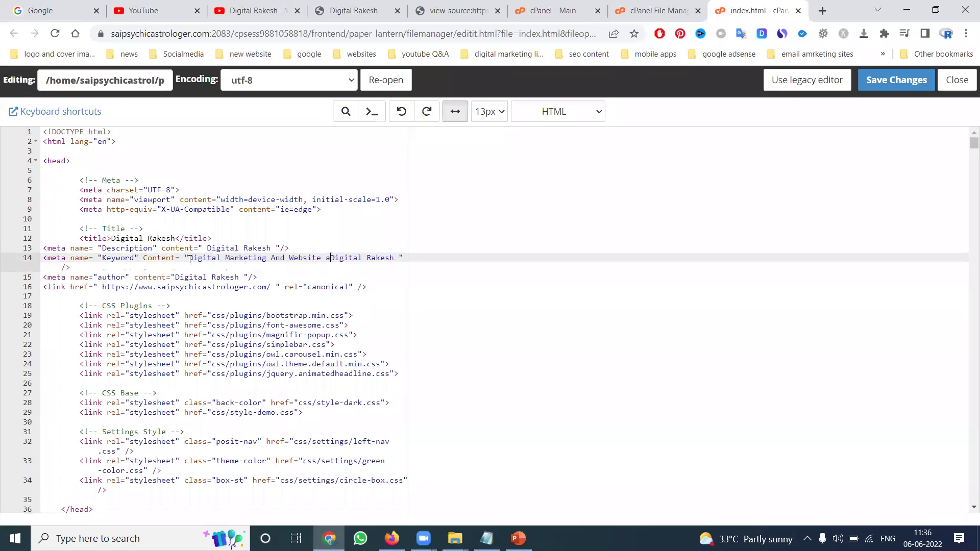
text(nd Developeme)
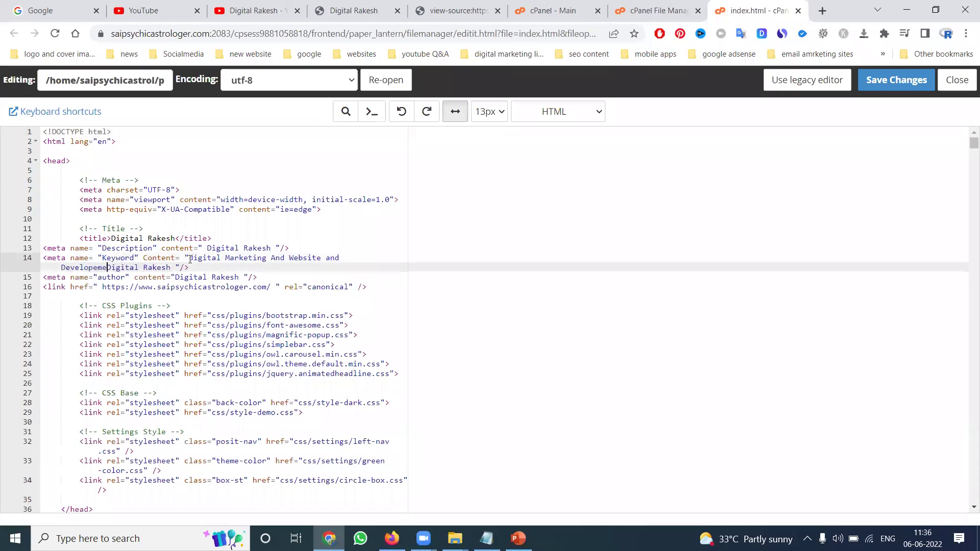
text(nt Services )
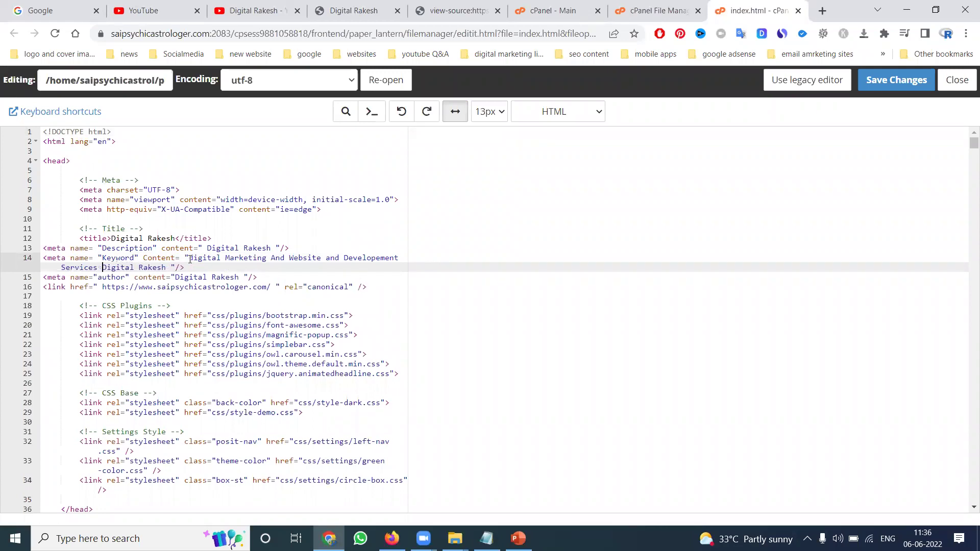
text(with best price in hyderabad)
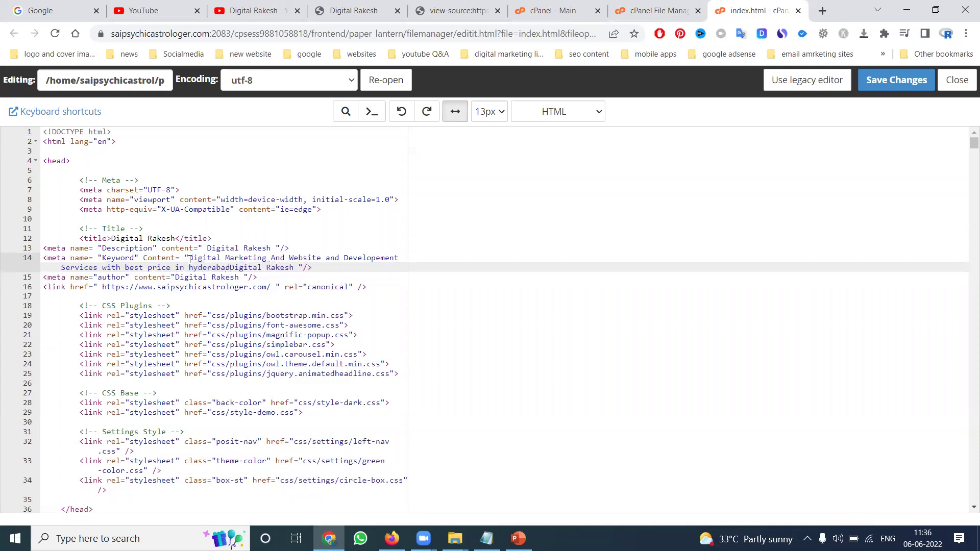
text(,)
Capitalise 'Digital' at the start of the meta keyword text.
drag(229, 268, 195, 261)
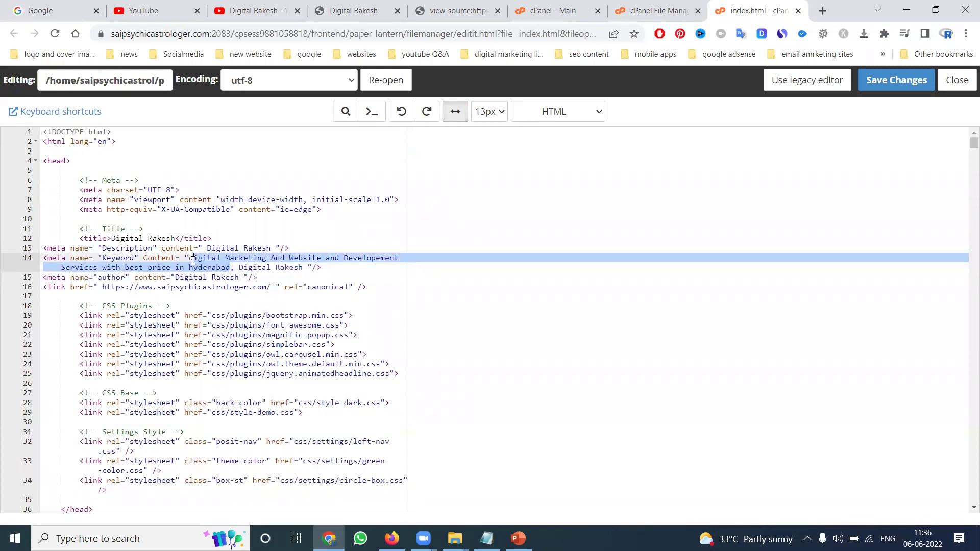
click(194, 260)
key(BackSpace)
text(D)
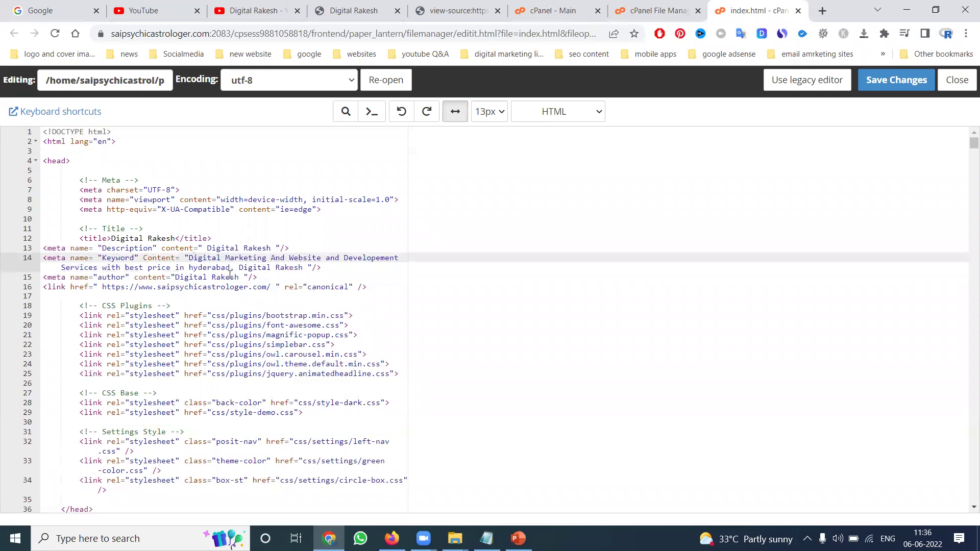
Paste the keyword phrase into the meta description and prefix the title with 'Digital Marketing | Website Design -'.
drag(230, 268, 190, 258)
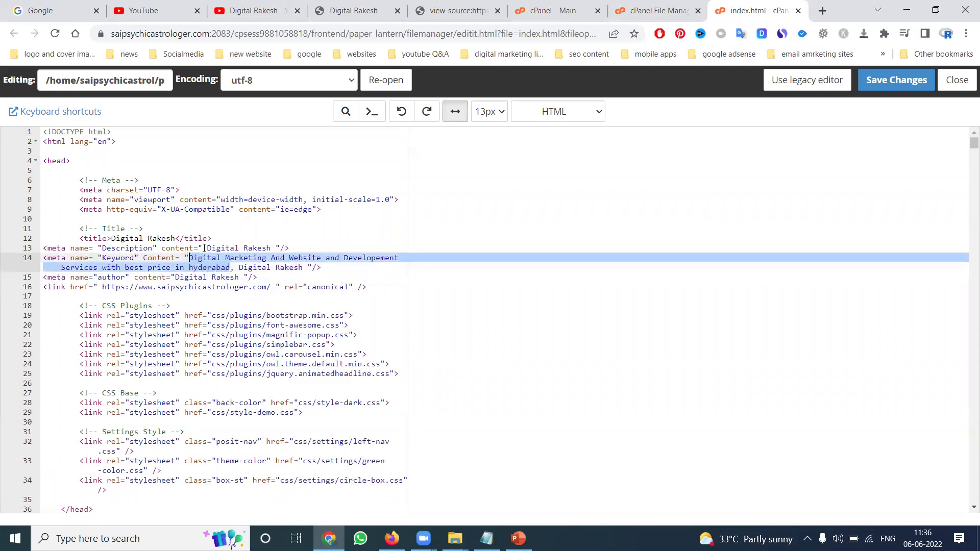
click(207, 248)
text(Digital Marketing And Website and Developement Services with best price in hyderabad)
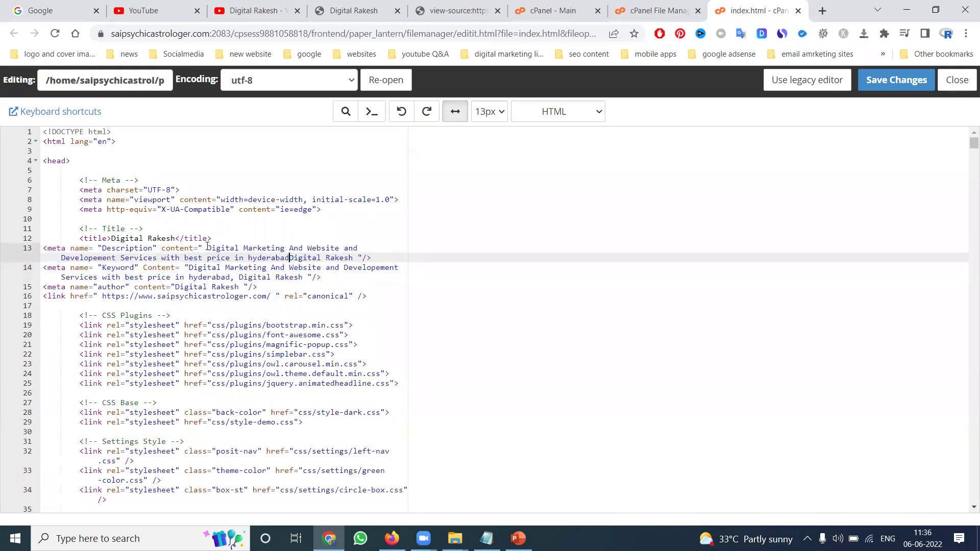
click(110, 238)
text(Digital Marketing )
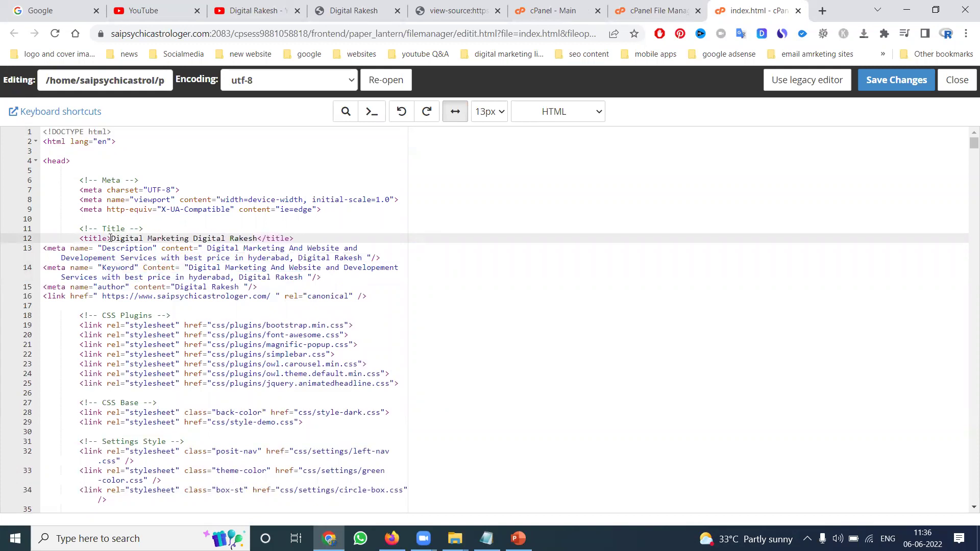
text(| Website Design)
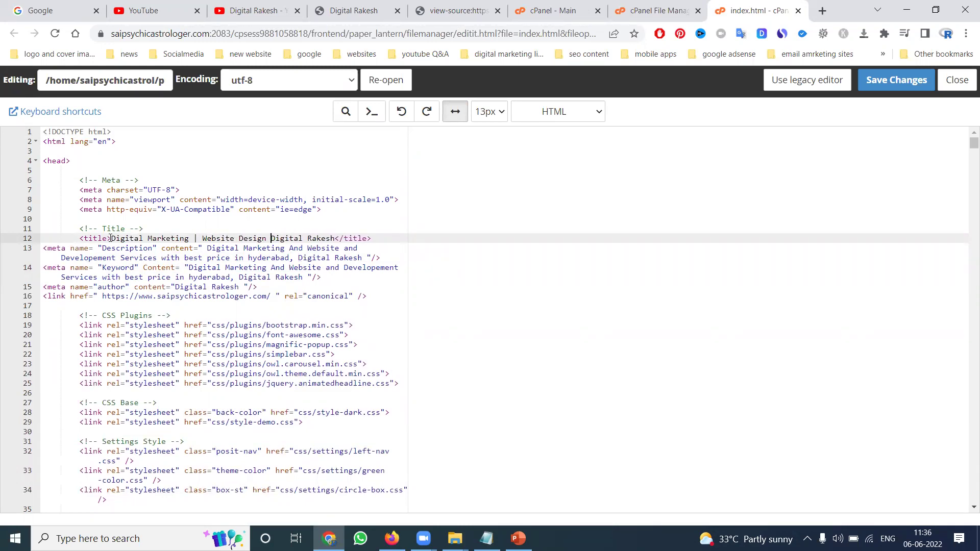
text( -)
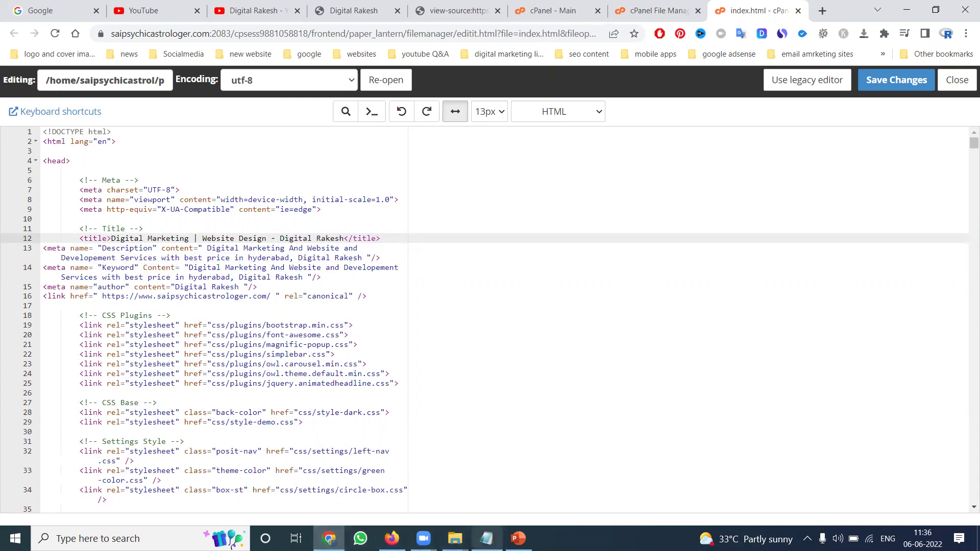
click(518, 538)
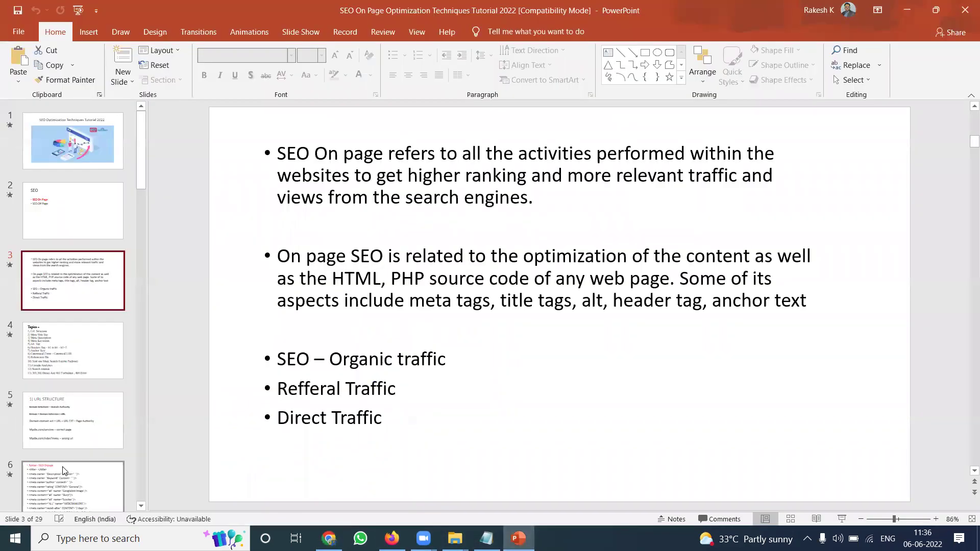
scroll(68, 434, down, 2)
scroll(67, 435, down, 2)
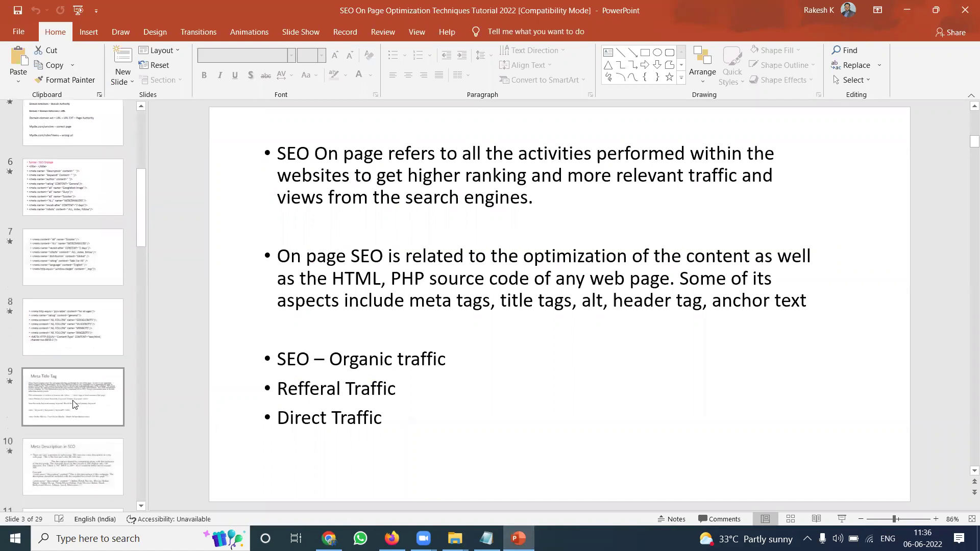
click(72, 400)
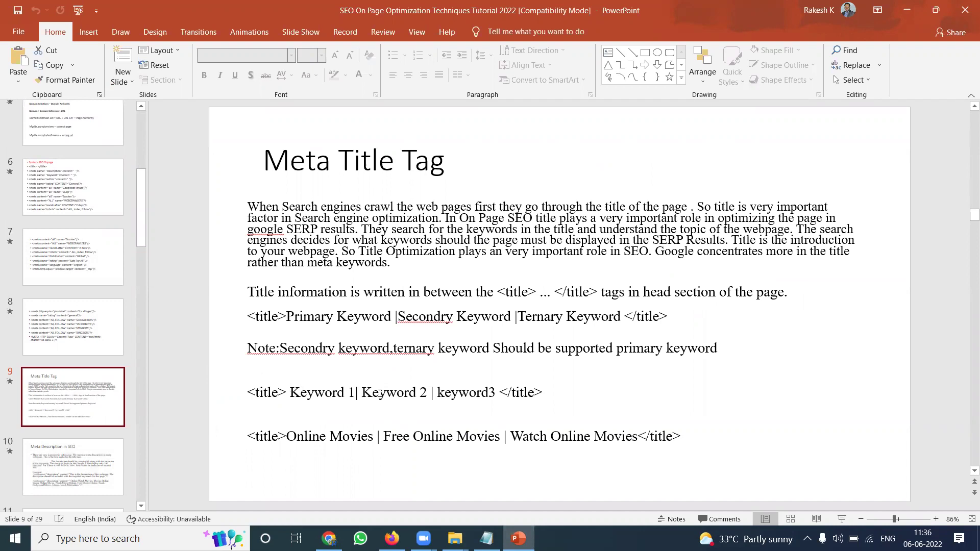
click(903, 15)
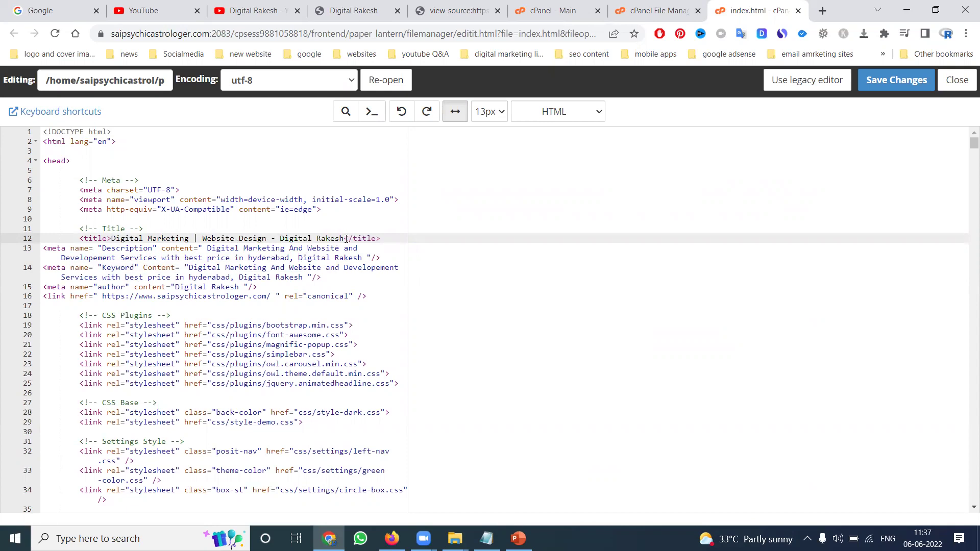
Copy the current page title into Notepad as a backup.
drag(347, 238, 113, 240)
key(ctrl+c)
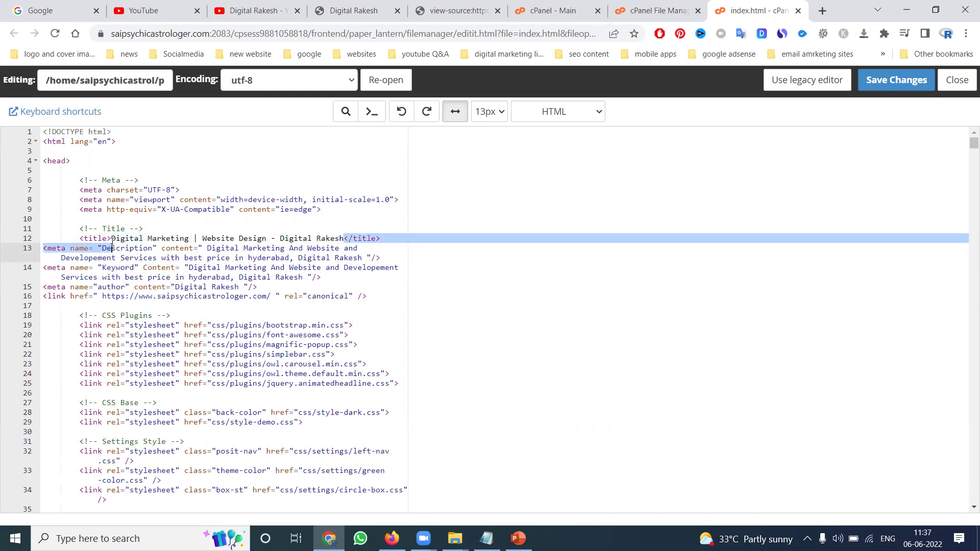
key(super+r)
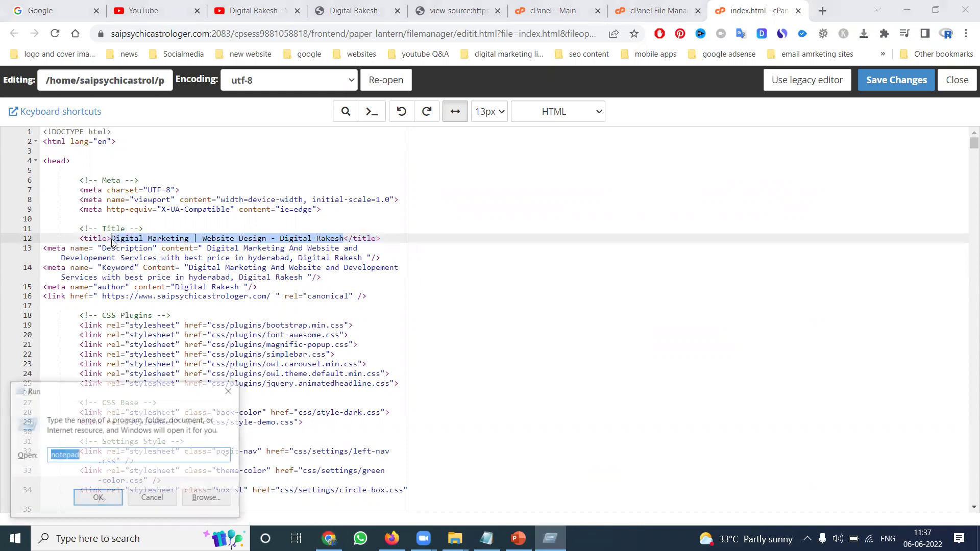
key(Return)
key(ctrl+v)
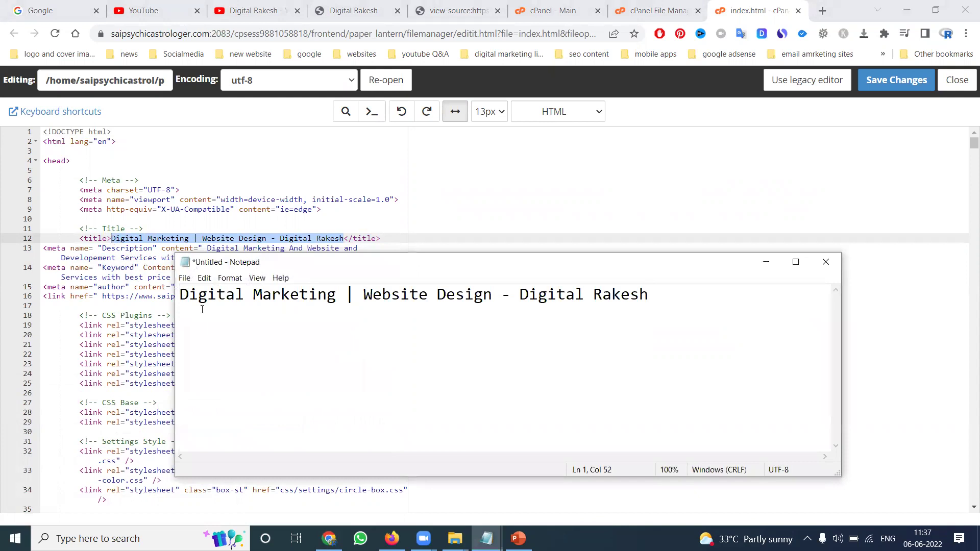
click(766, 262)
Replace '- Digital Rakesh' in the title with 'And Development Services' and save index.html.
click(342, 238)
drag(340, 238, 270, 240)
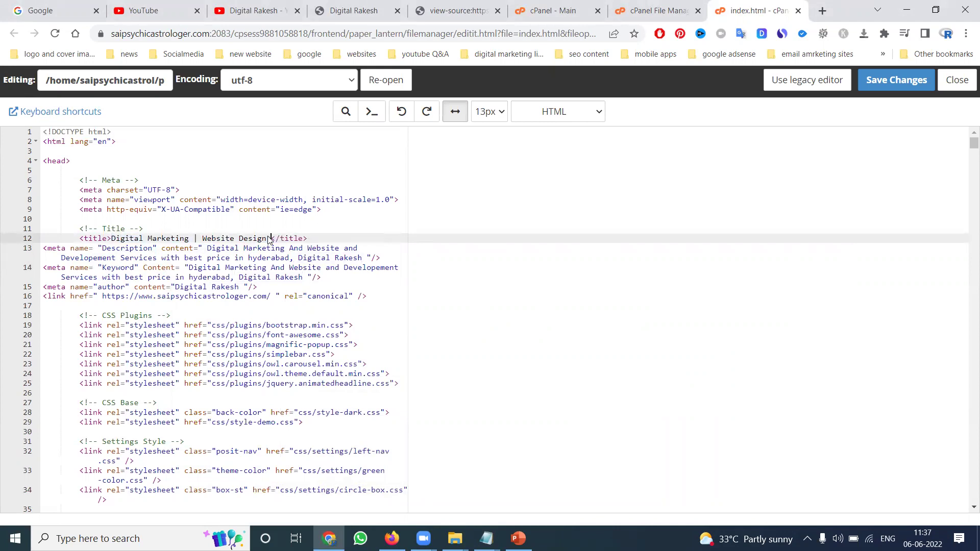
text(And Development Services)
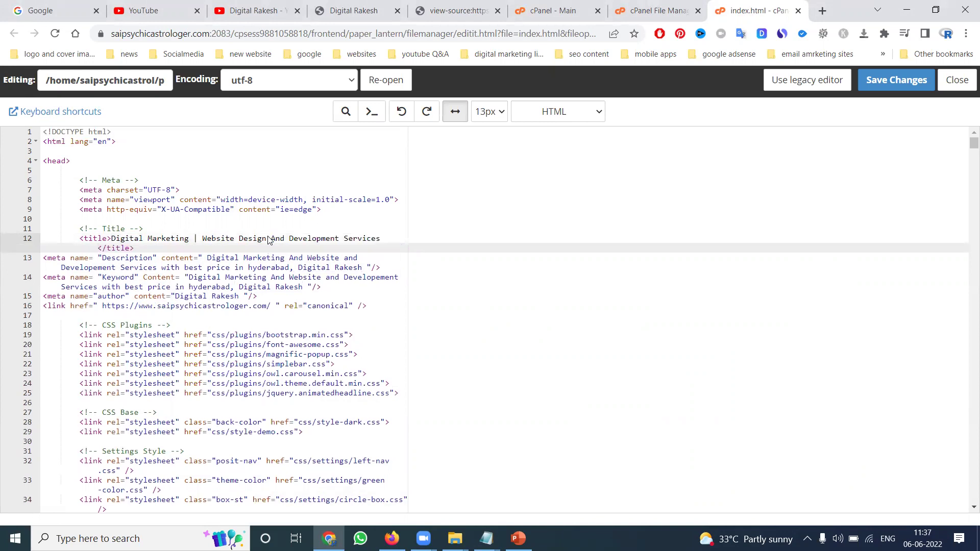
click(876, 82)
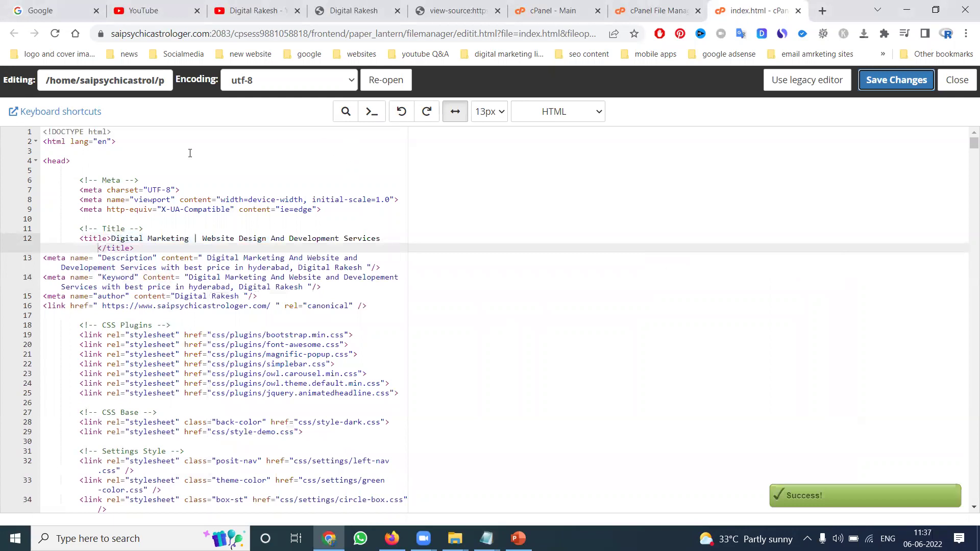
Reload the live page source and select the new title on line 12.
click(439, 10)
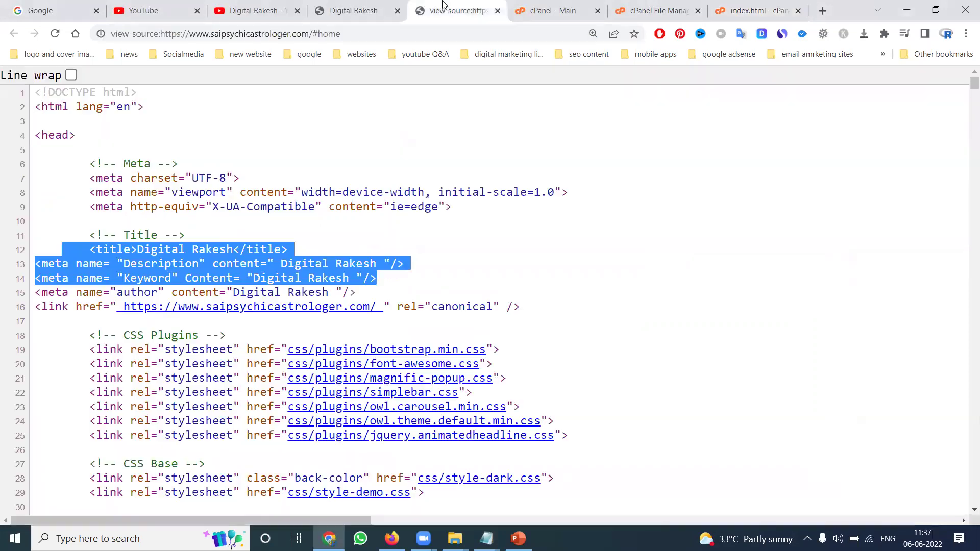
click(56, 34)
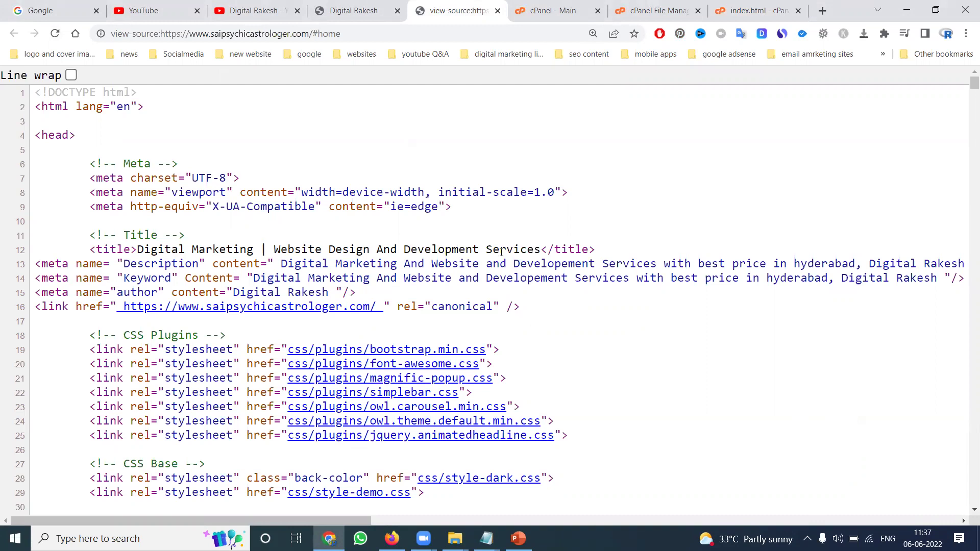
key(alt+Tab)
key(alt+Tab)
key(Tab)
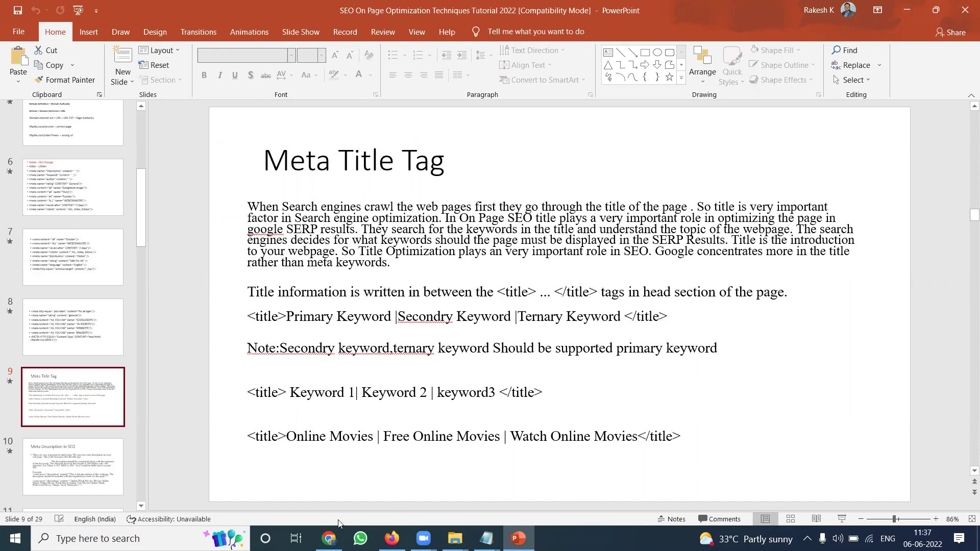
click(329, 538)
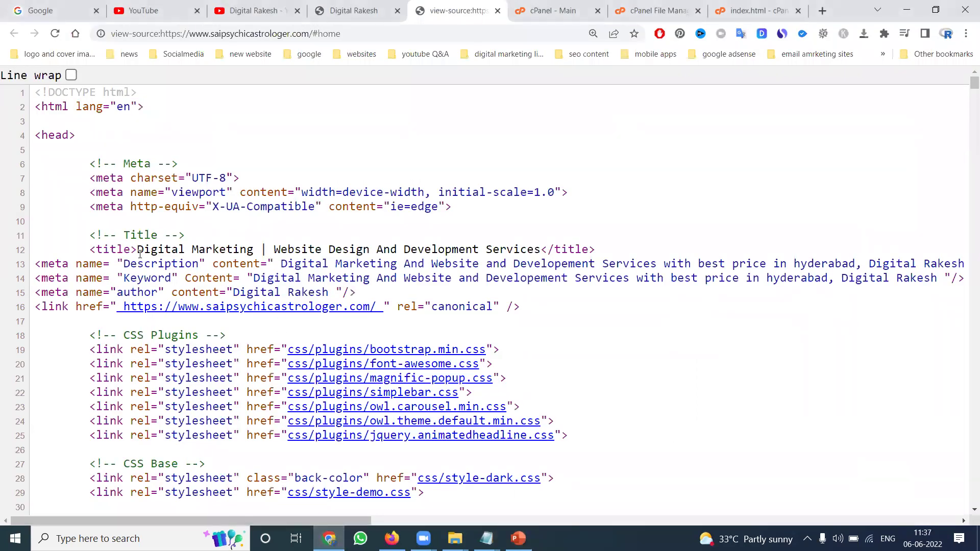
drag(138, 250, 540, 248)
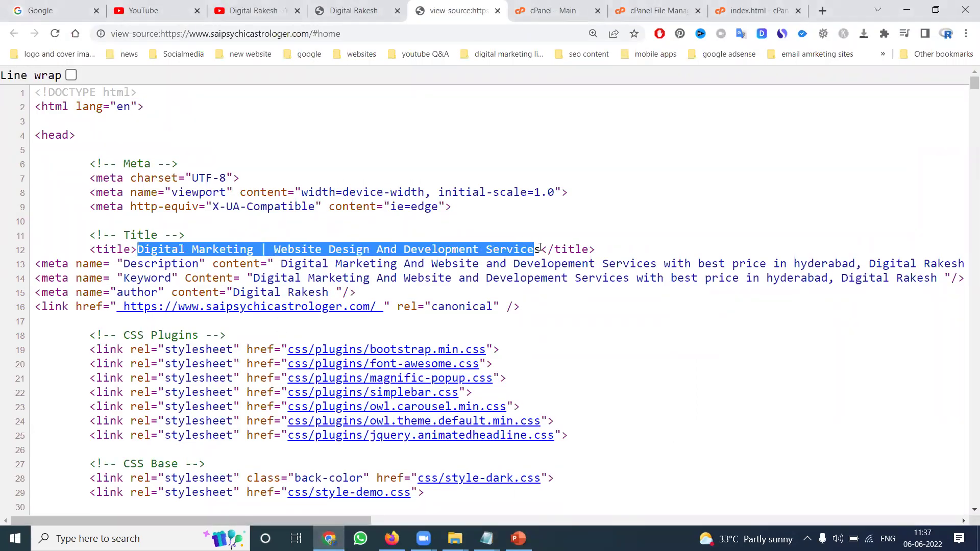
Search Google for the new title and scroll through the results.
click(51, 11)
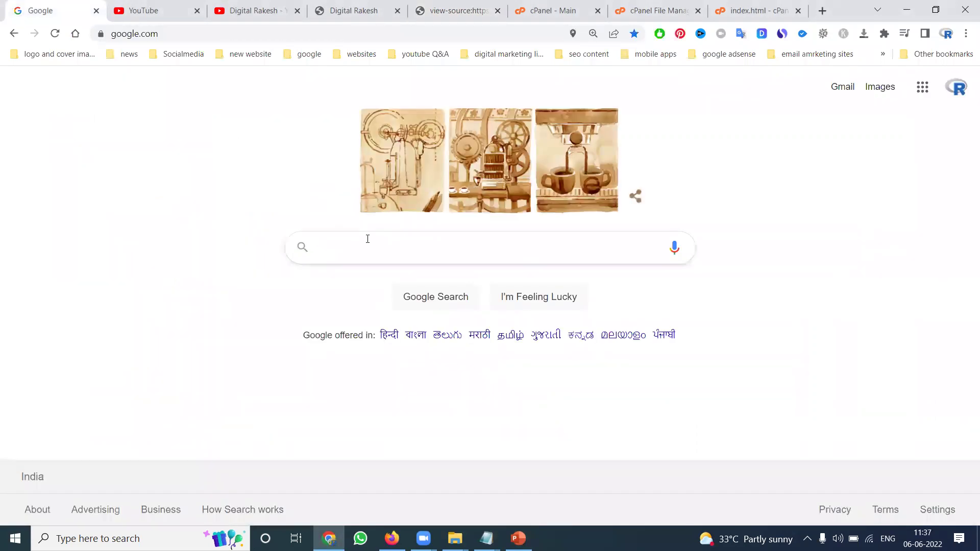
text(Digital Marketing | Website Design And Development Services)
scroll(91, 328, down, 2)
scroll(94, 329, down, 4)
scroll(92, 328, down, 4)
scroll(99, 336, down, 2)
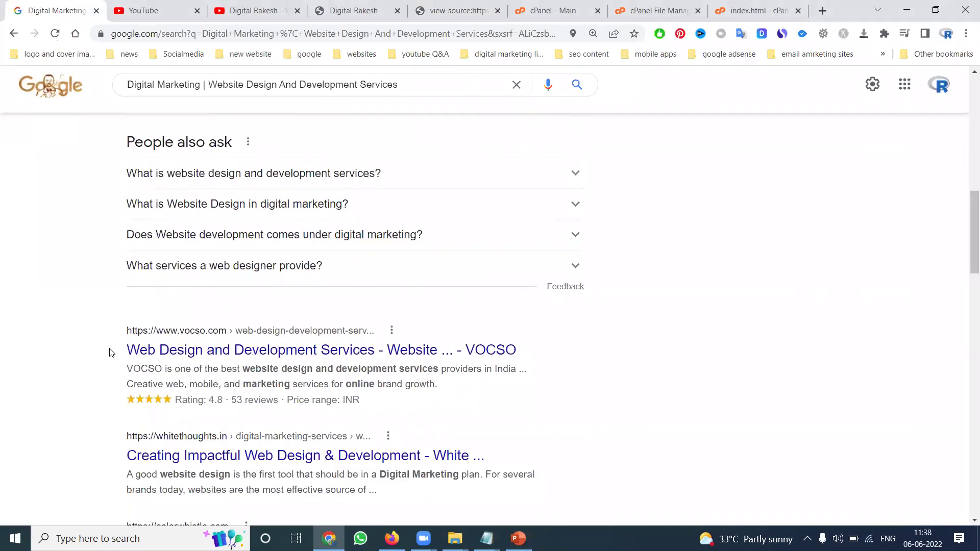
drag(128, 350, 375, 351)
scroll(118, 410, down, 2)
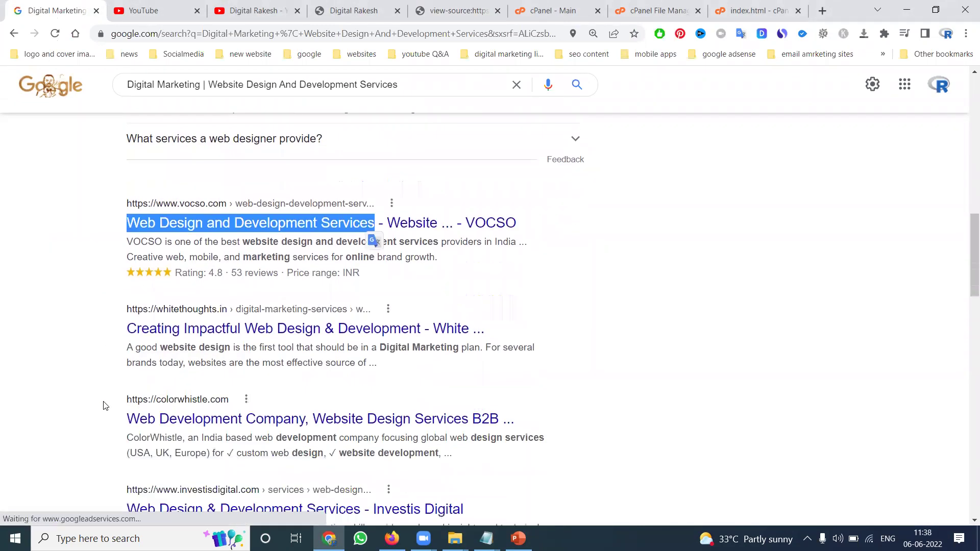
Compare the whitethoughts result's title and description against the edited page title.
drag(127, 328, 381, 328)
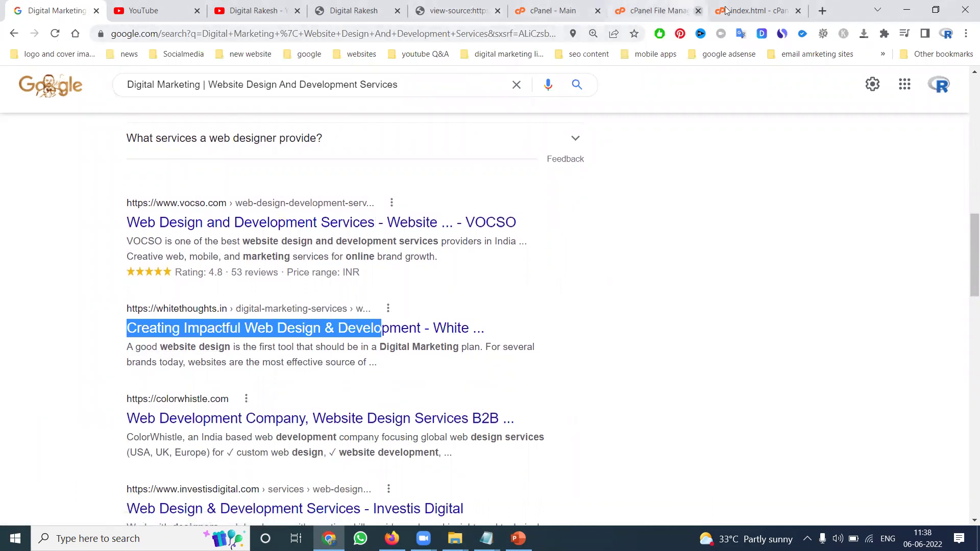
click(750, 10)
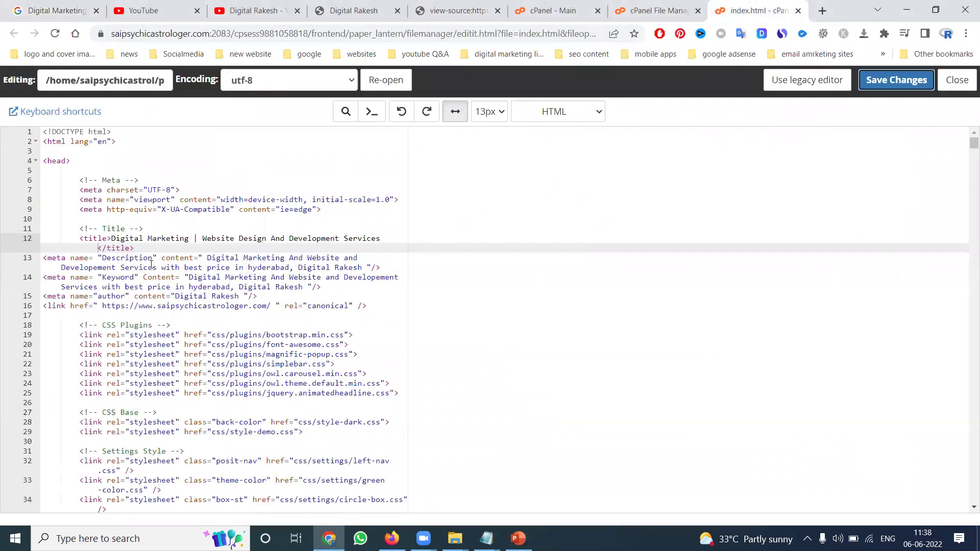
click(323, 5)
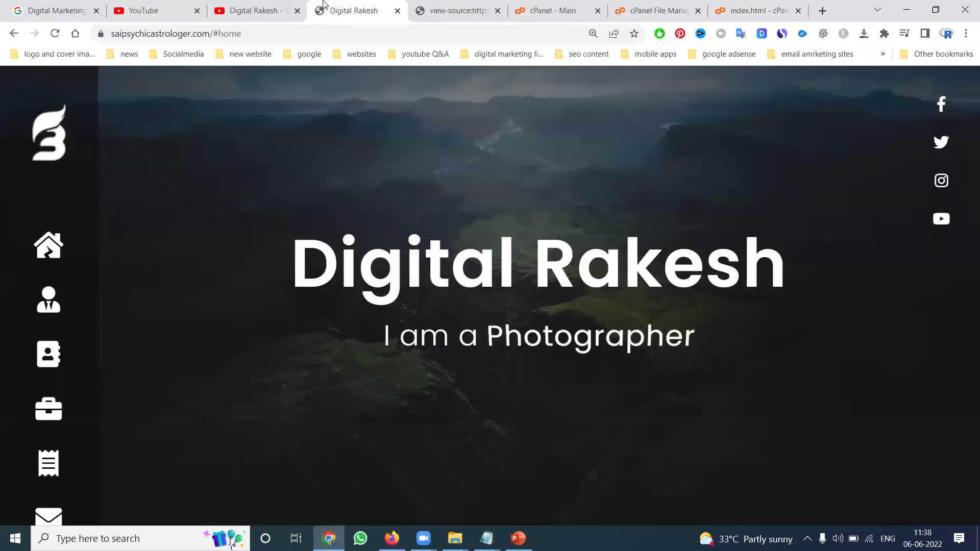
click(57, 10)
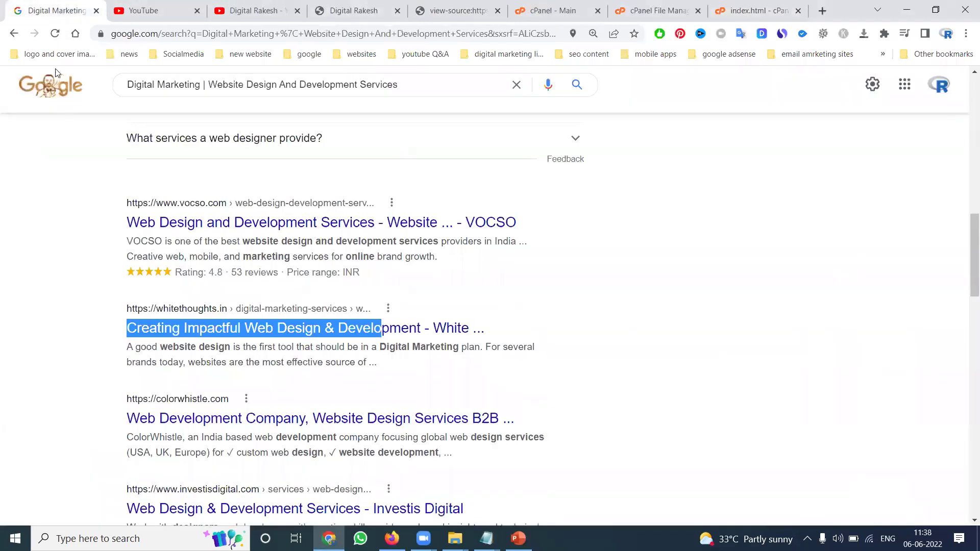
drag(127, 348, 371, 363)
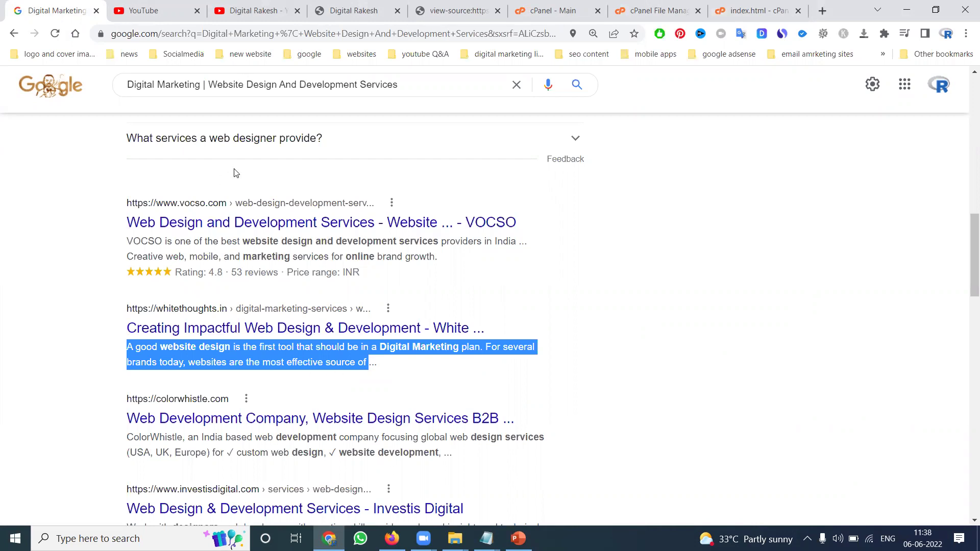
Review the title, description and keyword tag syntax on the Syntax - SEO Onpage slide.
click(518, 539)
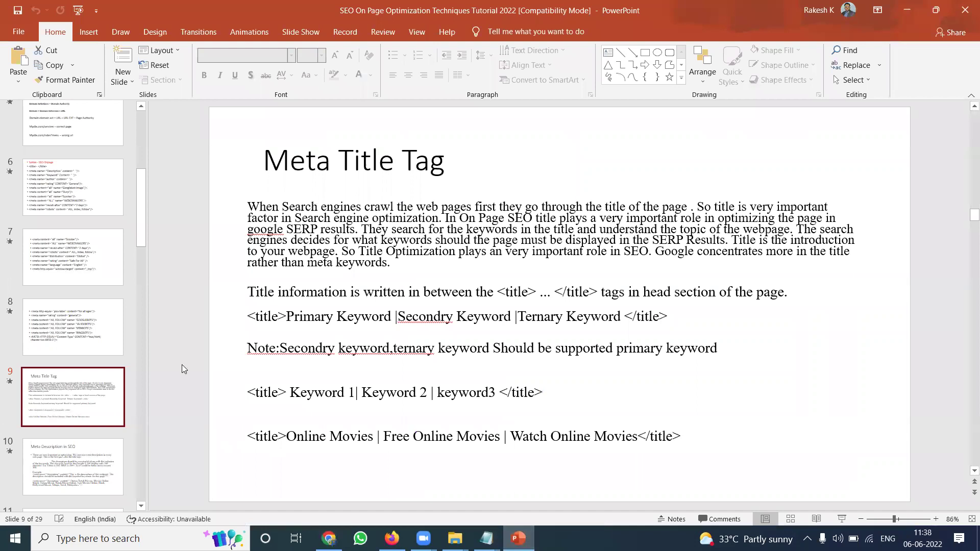
scroll(47, 213, up, 2)
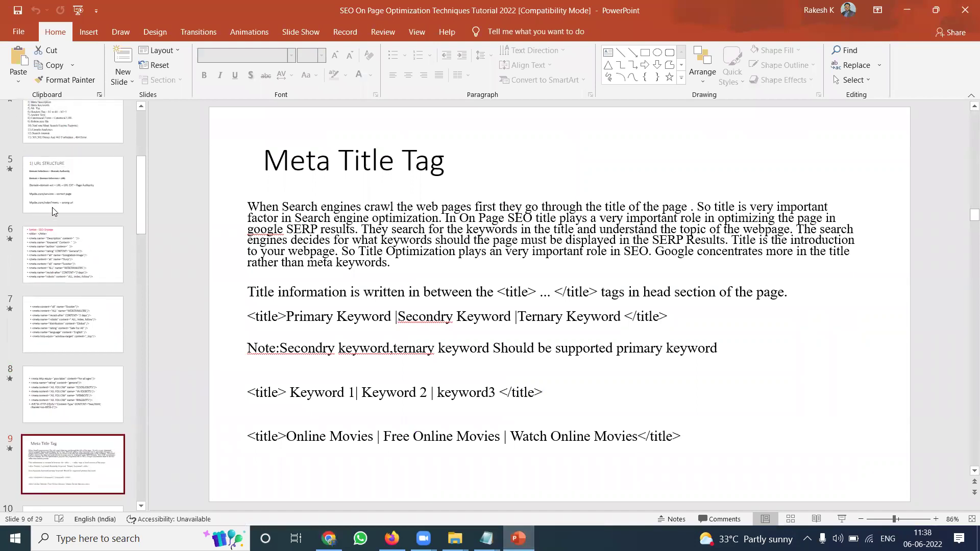
click(58, 246)
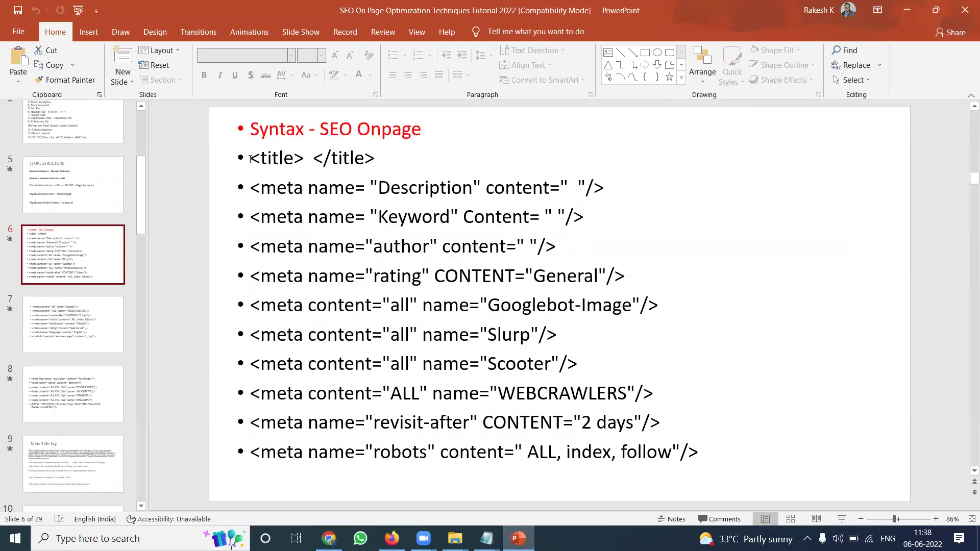
drag(251, 159, 577, 218)
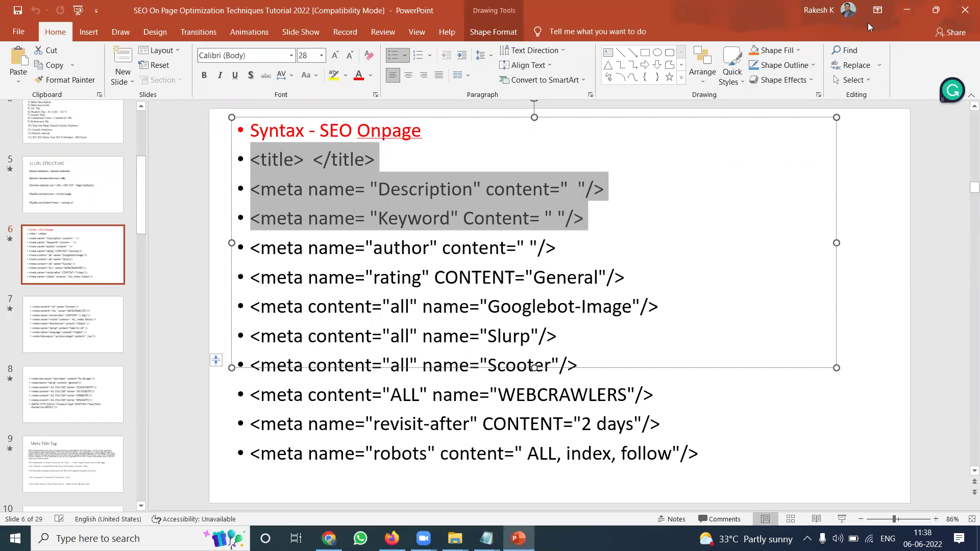
click(908, 11)
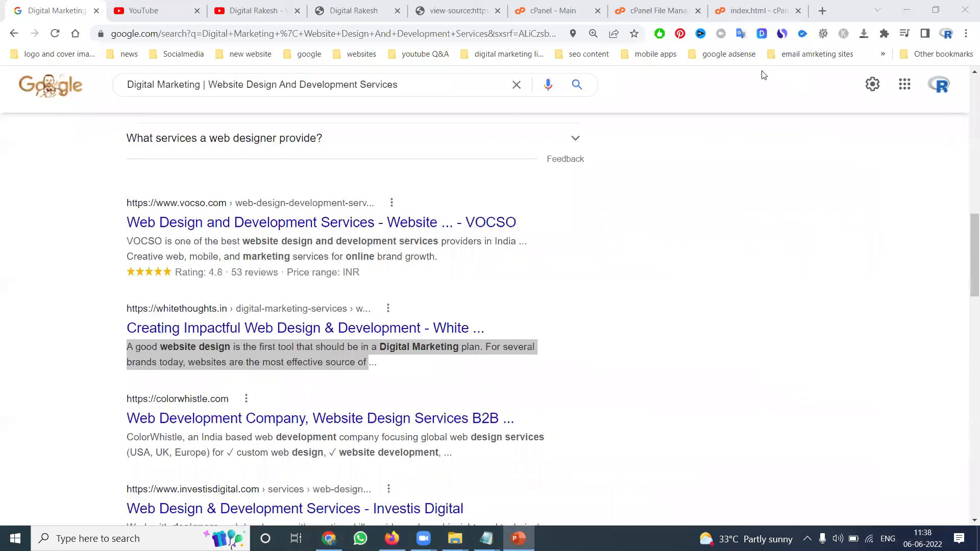
click(733, 5)
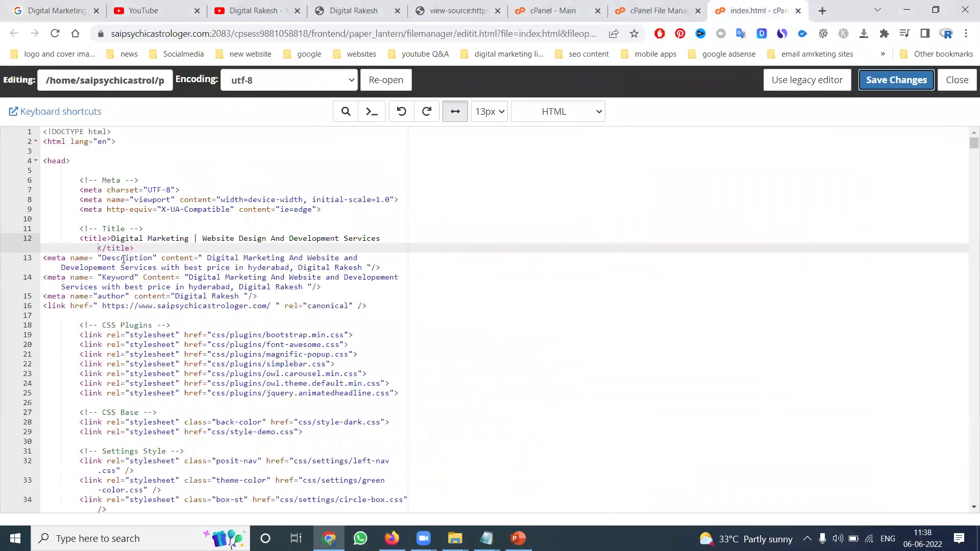
Insert blank lines after the keyword and author meta tags in index.html, then view the live page source.
click(277, 298)
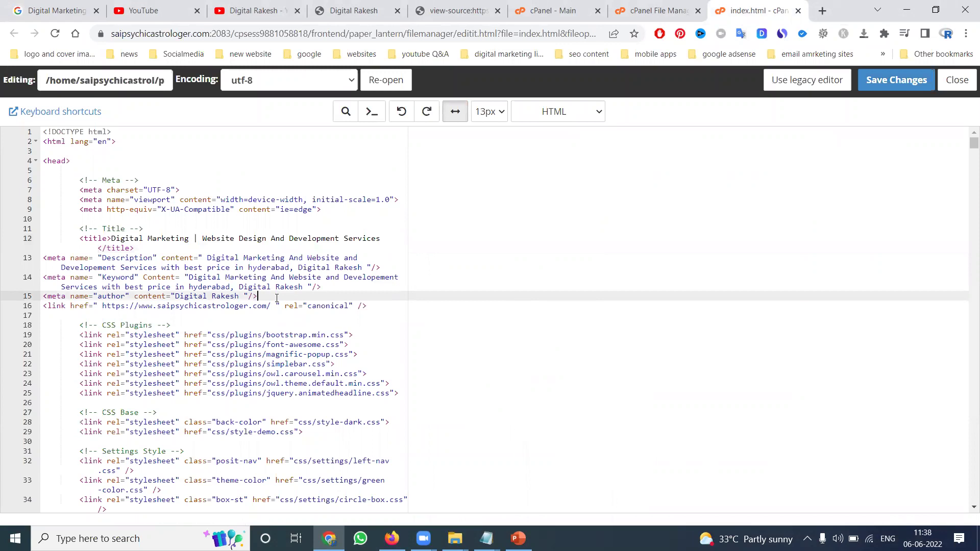
click(325, 289)
key(Return)
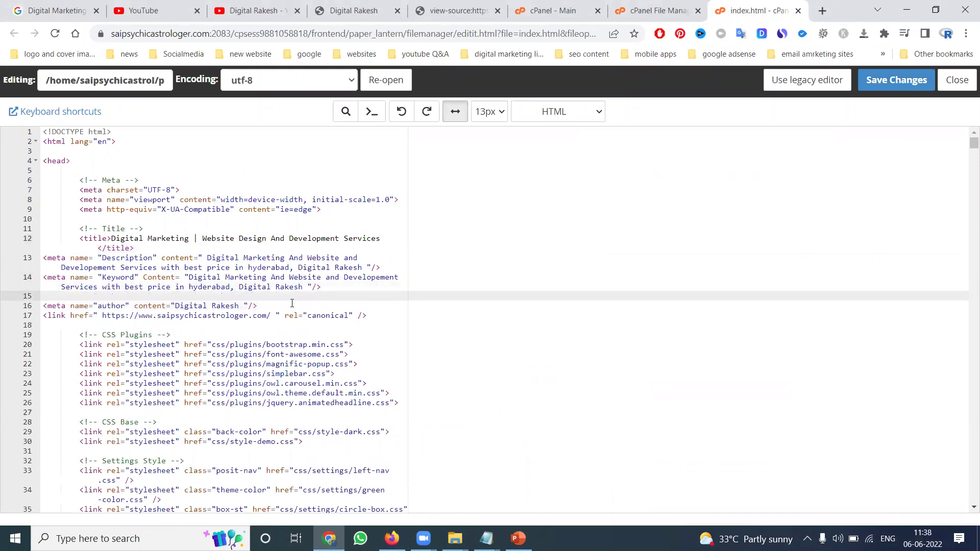
click(292, 304)
key(Return)
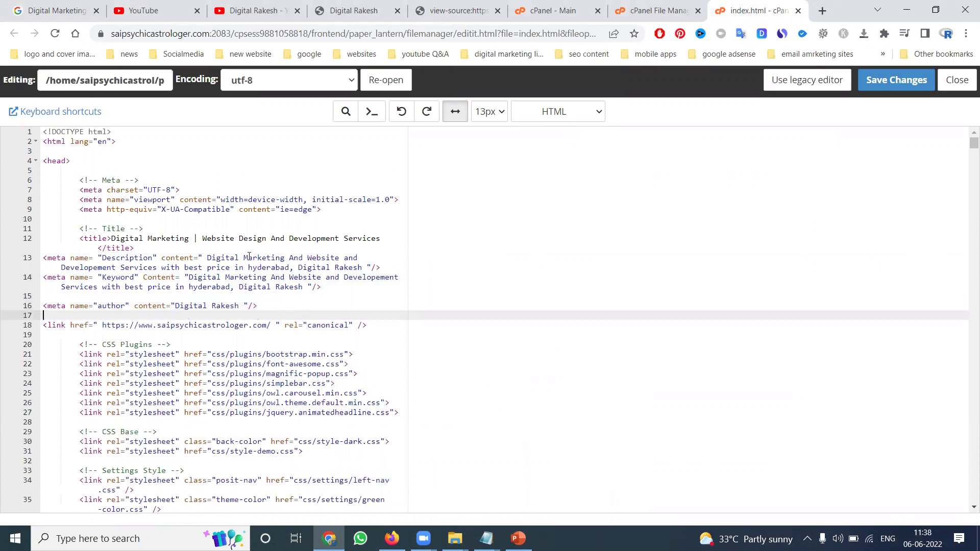
click(331, 6)
click(432, 6)
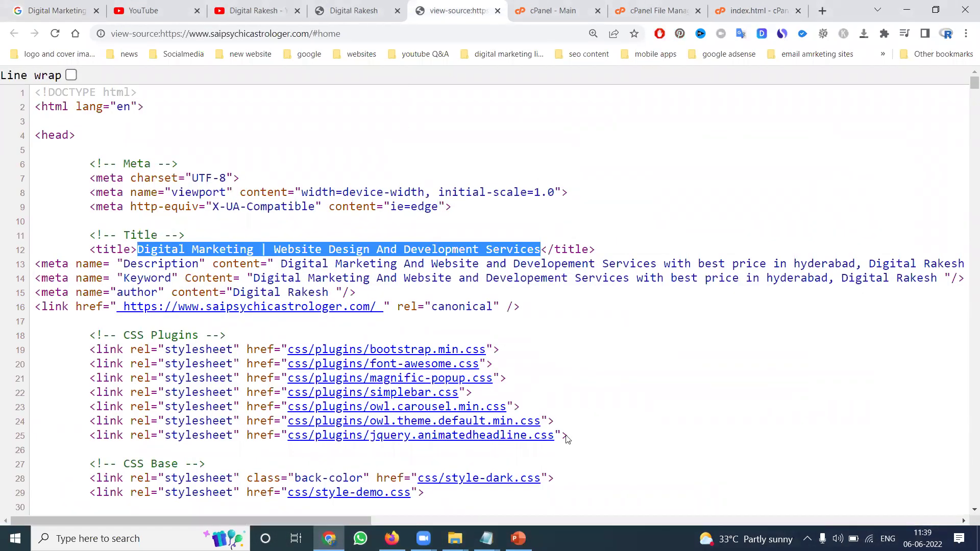
Replace the Notepad draft with 'Digital Marketing | Website Design And Development Services' and minimize Notepad unsaved.
click(486, 537)
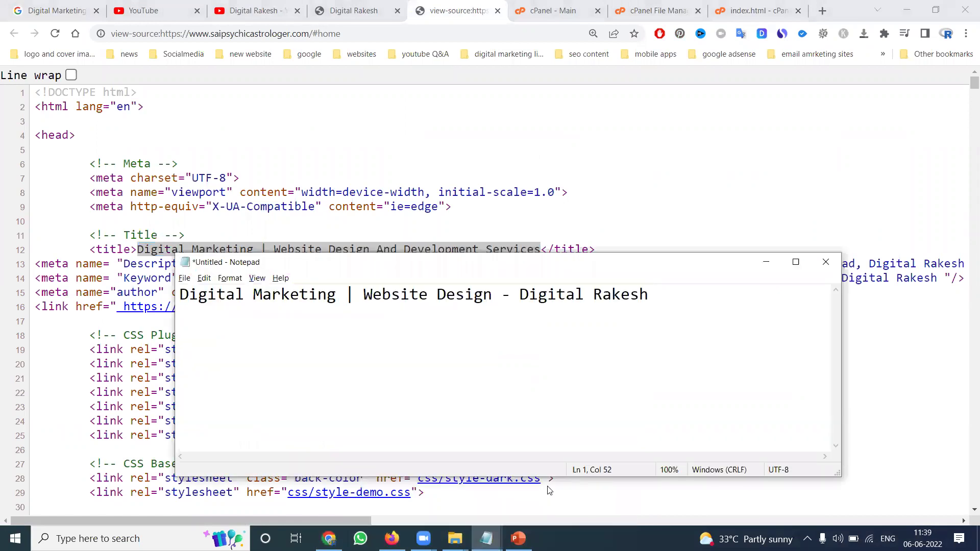
key(ctrl+a)
text(Digital Marketing | Website Design And Development Services)
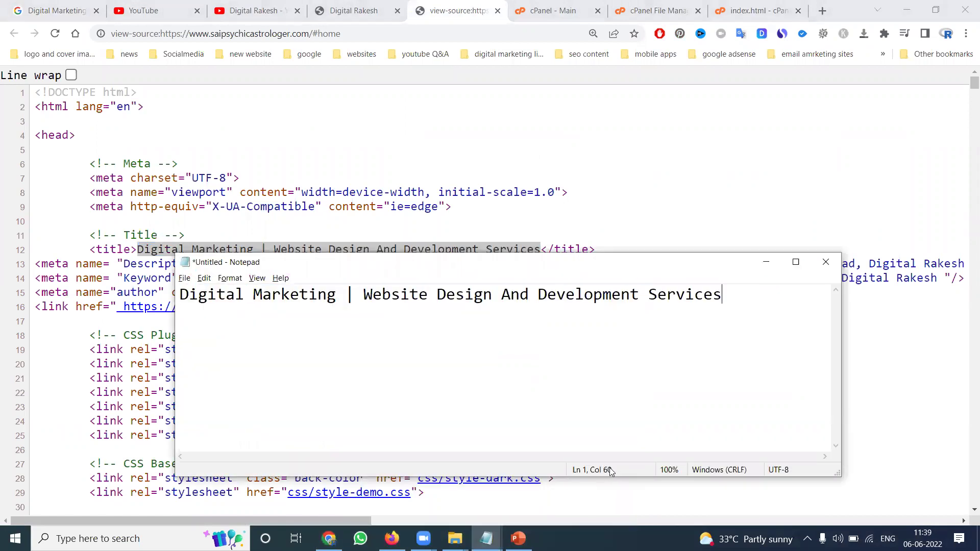
click(819, 268)
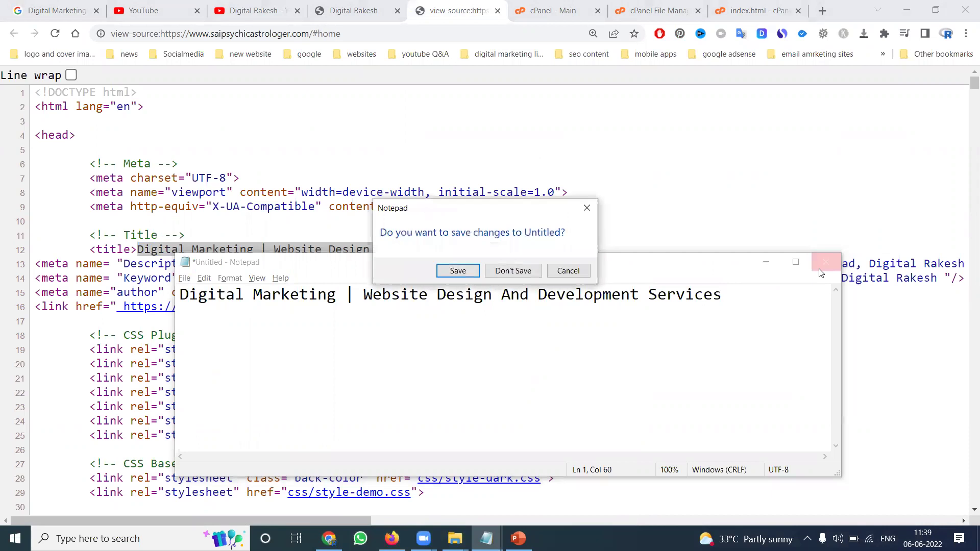
click(566, 269)
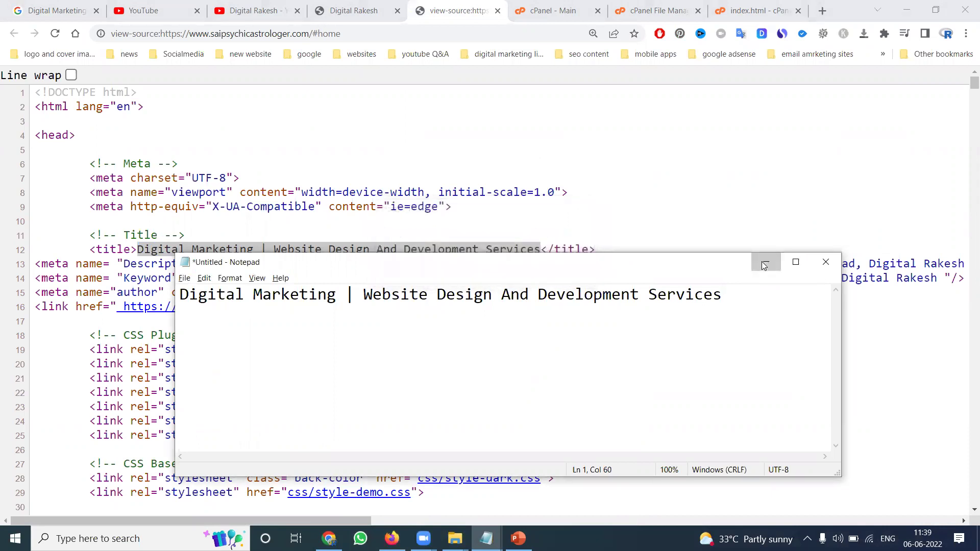
click(766, 261)
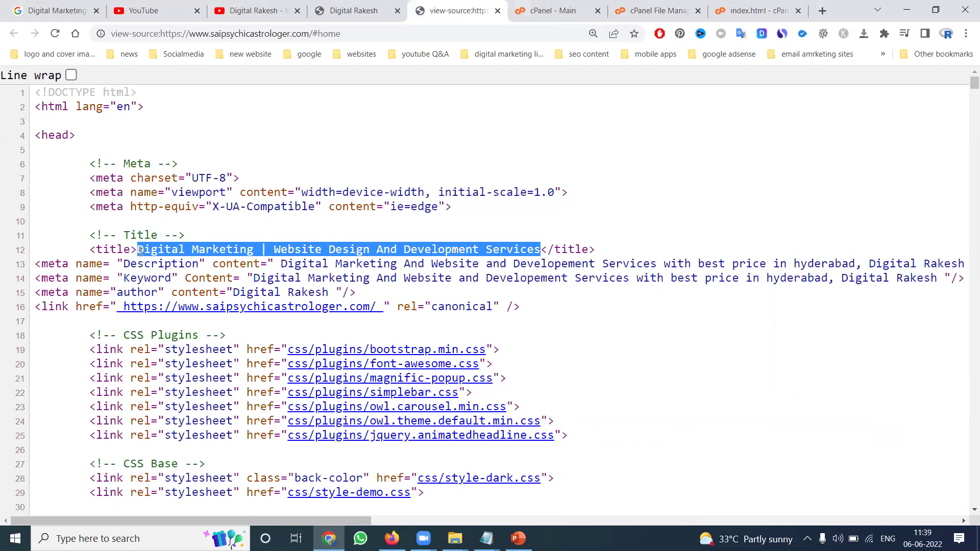
click(518, 539)
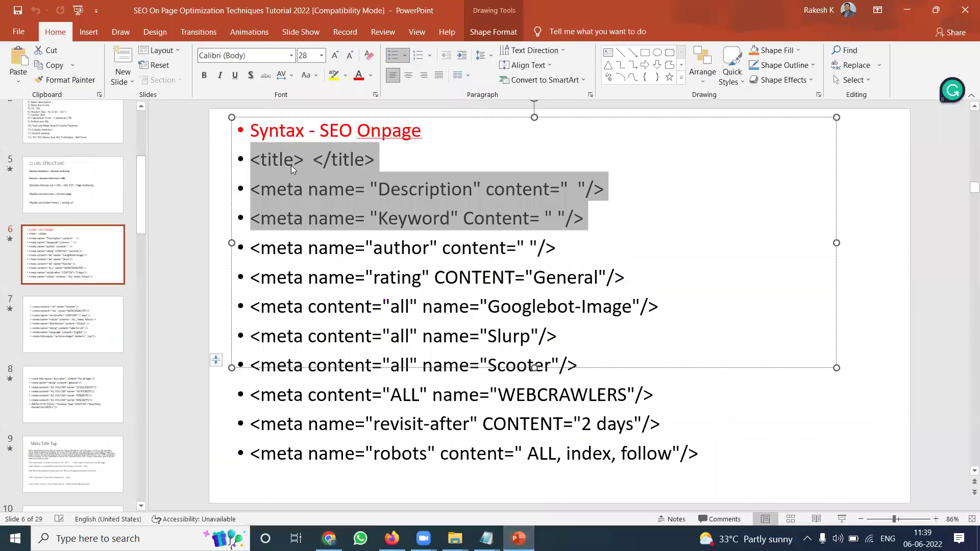
click(293, 164)
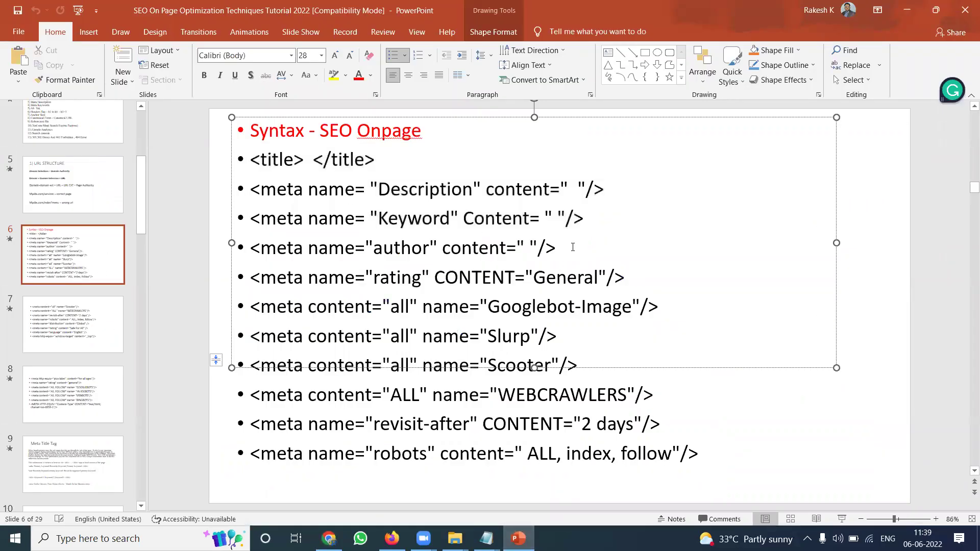
drag(571, 247, 238, 171)
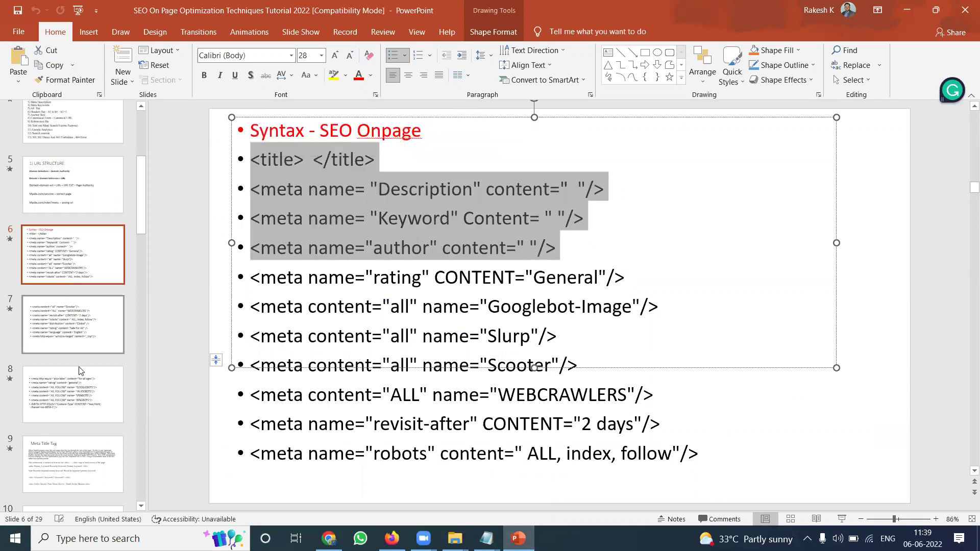
click(60, 462)
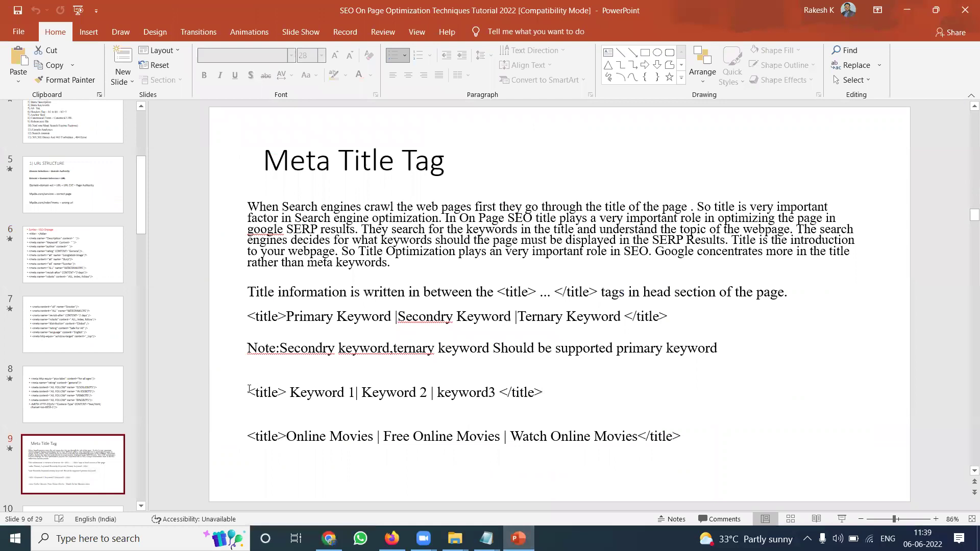
drag(248, 392, 534, 393)
scroll(305, 380, down, 2)
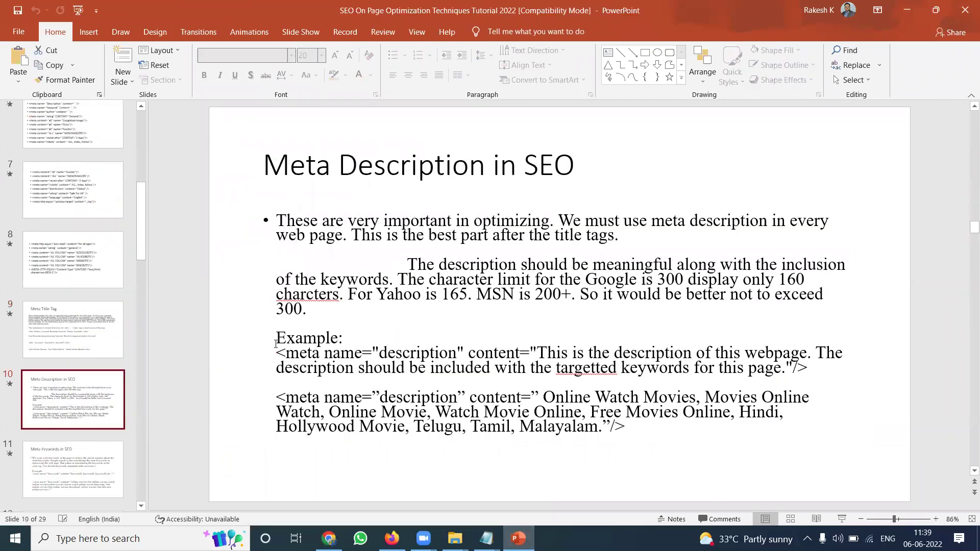
scroll(305, 392, down, 2)
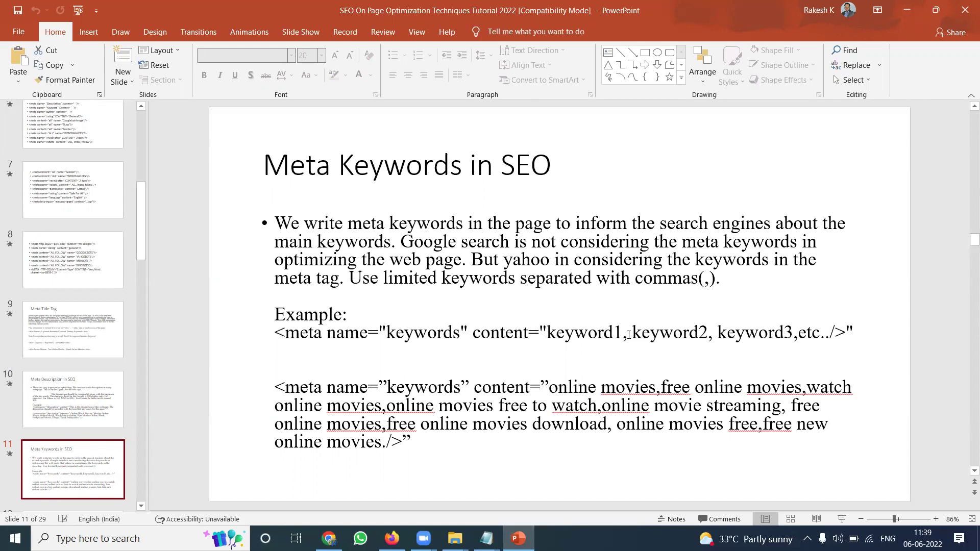
click(908, 10)
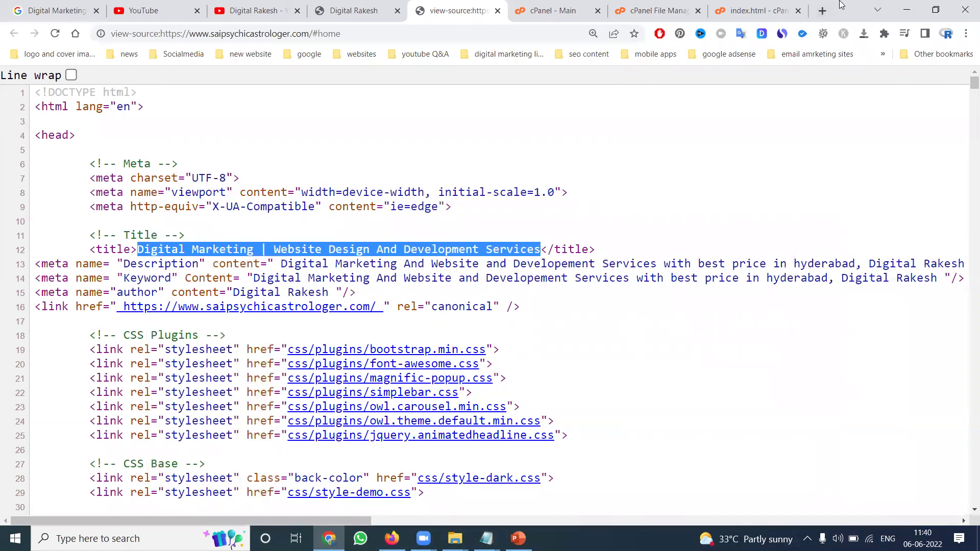
Open public_html in cPanel File Manager to find index.html, then show the Meta Keywords in SEO slide.
click(572, 5)
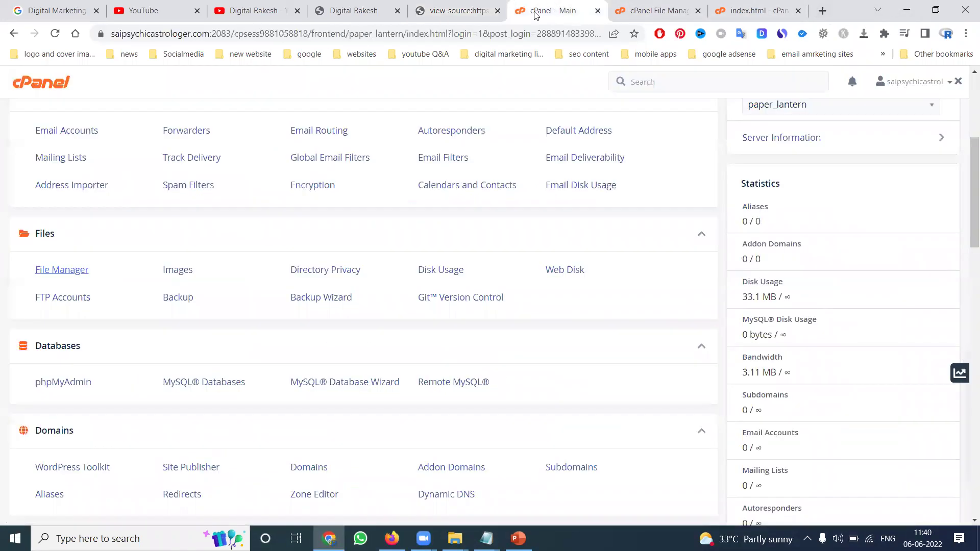
click(70, 272)
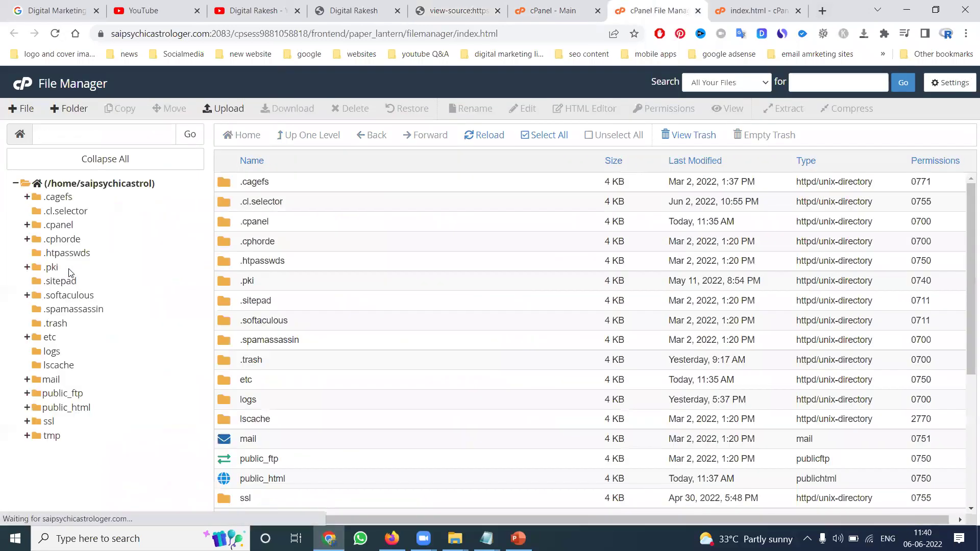
scroll(308, 284, down, 3)
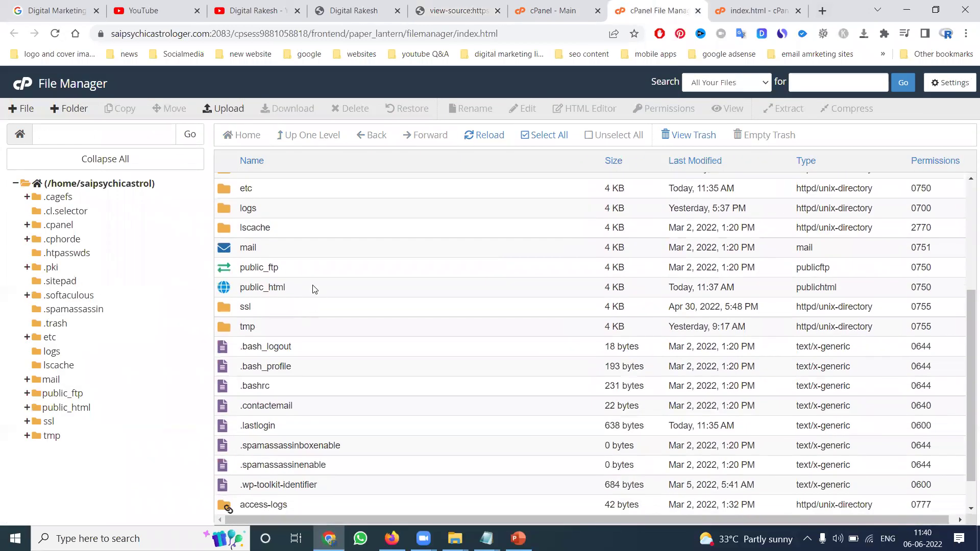
double_click(314, 290)
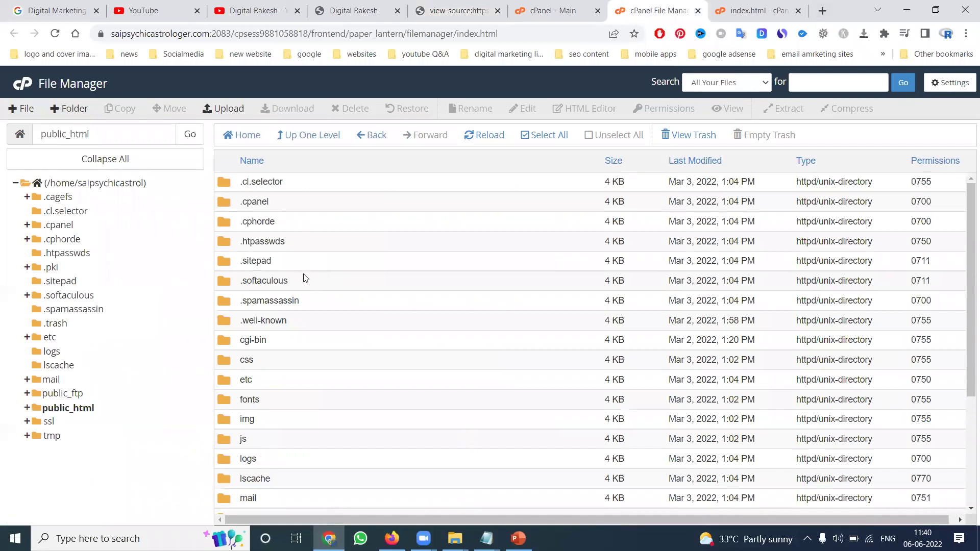
scroll(305, 281, down, 3)
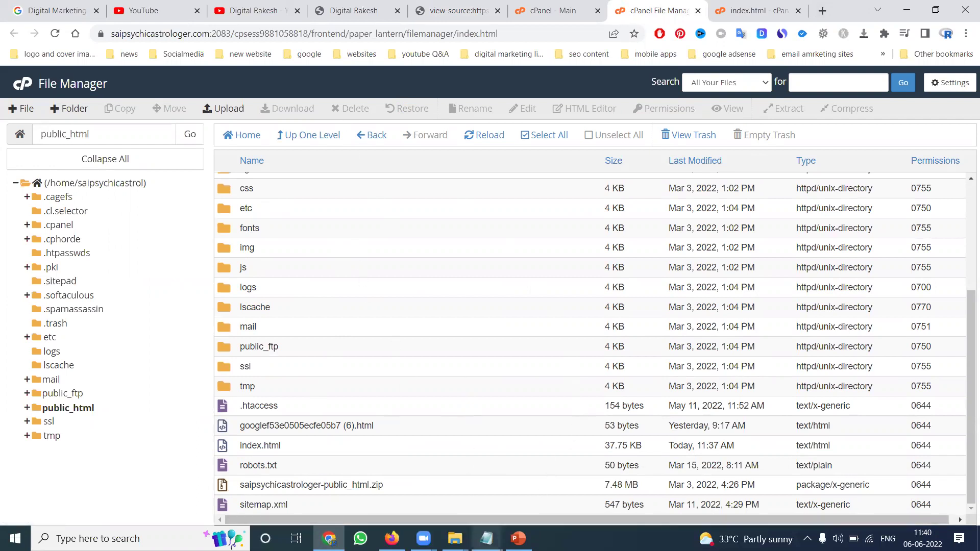
click(518, 539)
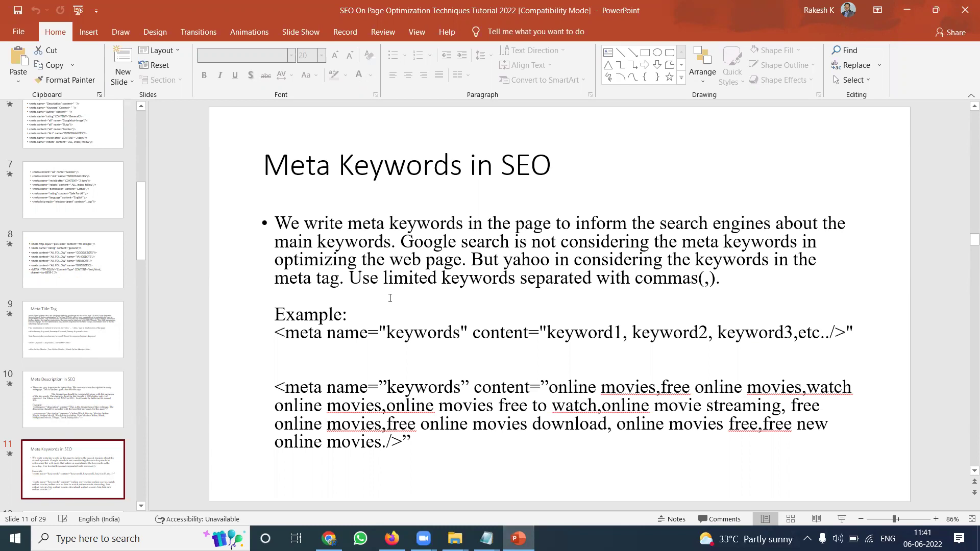
Return to Chrome's Digital Rakesh channel Videos page listing recent uploads.
click(329, 538)
click(255, 10)
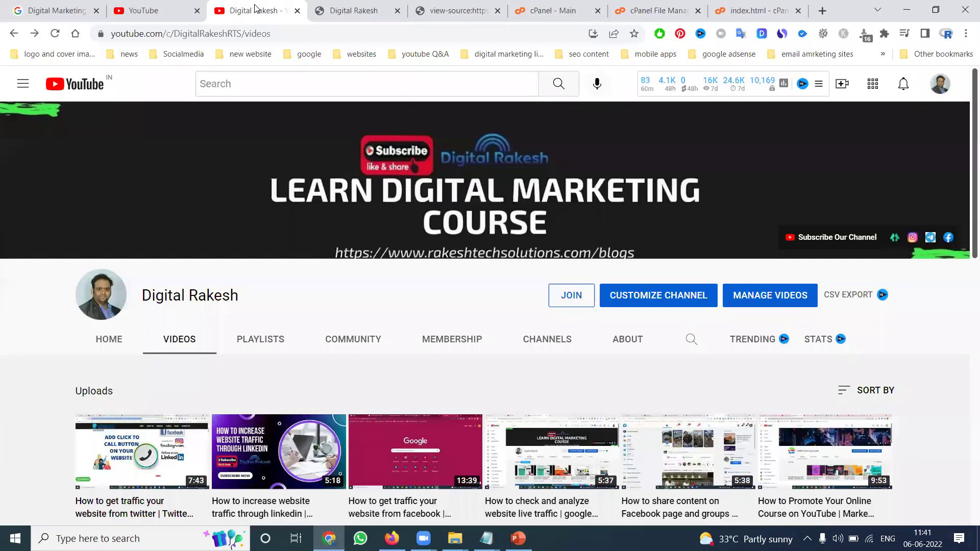